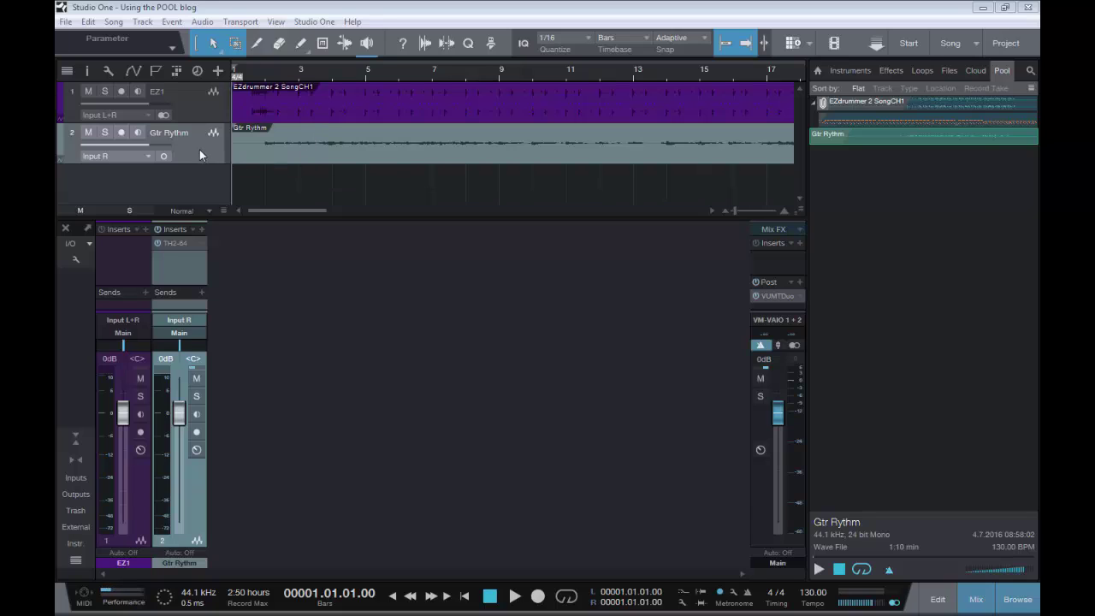
# - Check the TH2-64 amp on the guitar track and audition the song, returning to the start
pyautogui.click(179, 243)
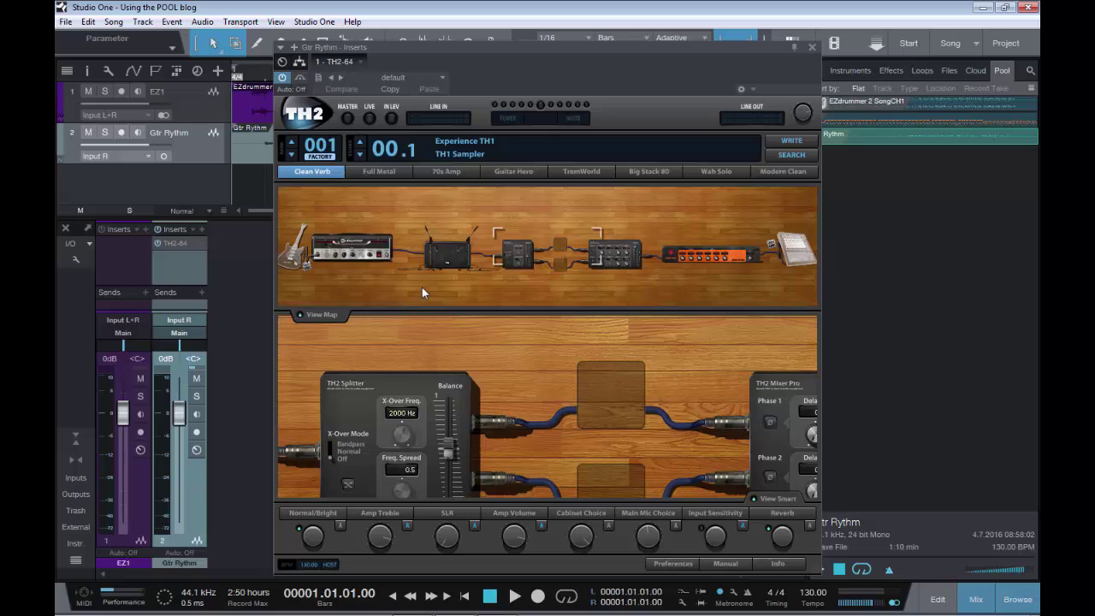
pyautogui.click(812, 47)
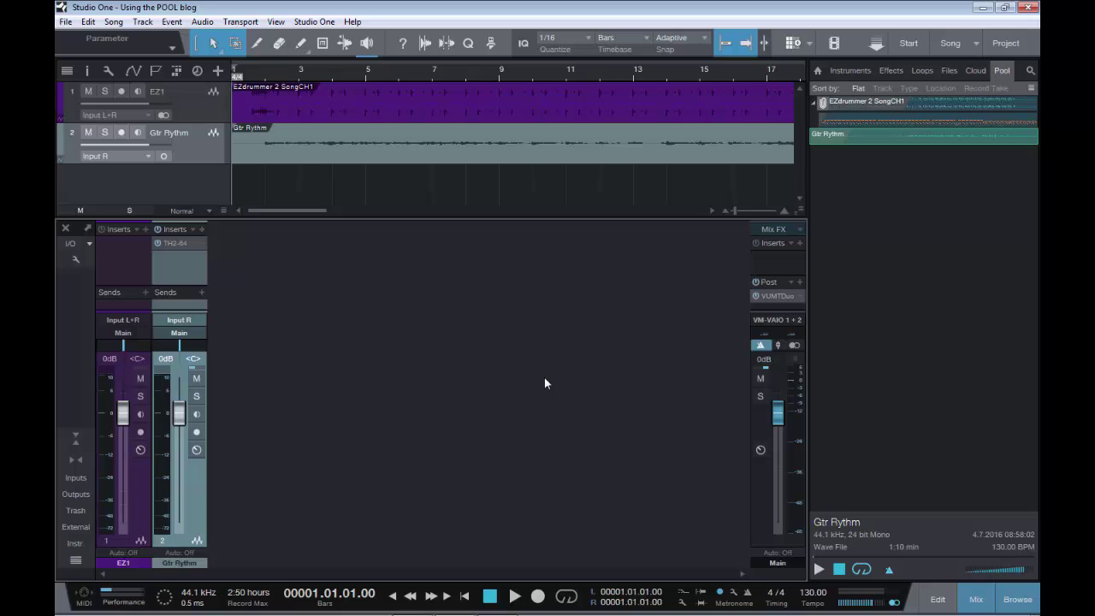
pyautogui.press('space')
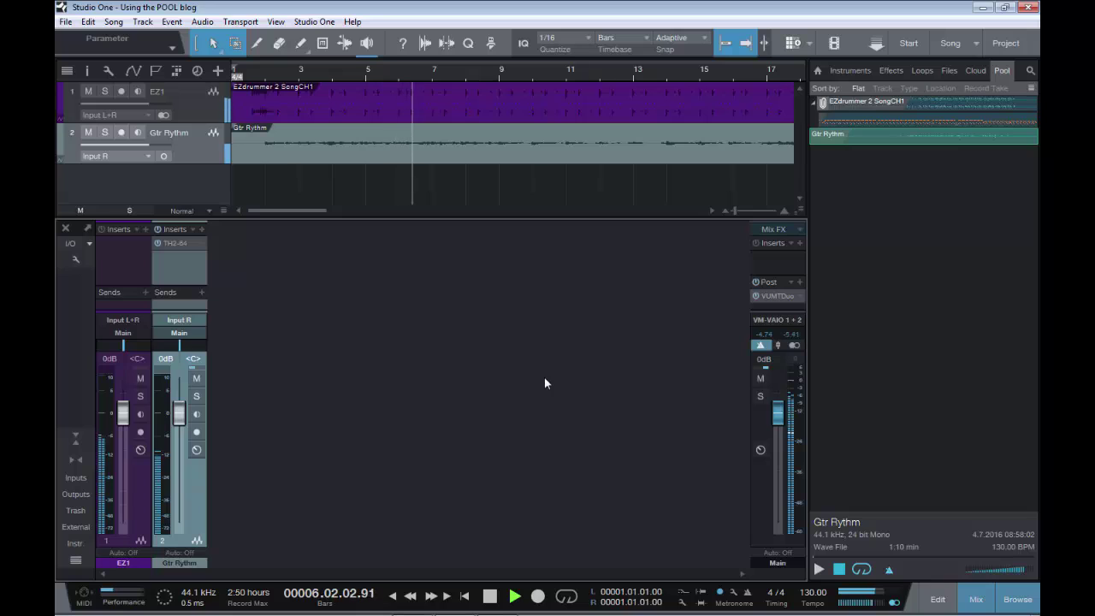
pyautogui.press('space')
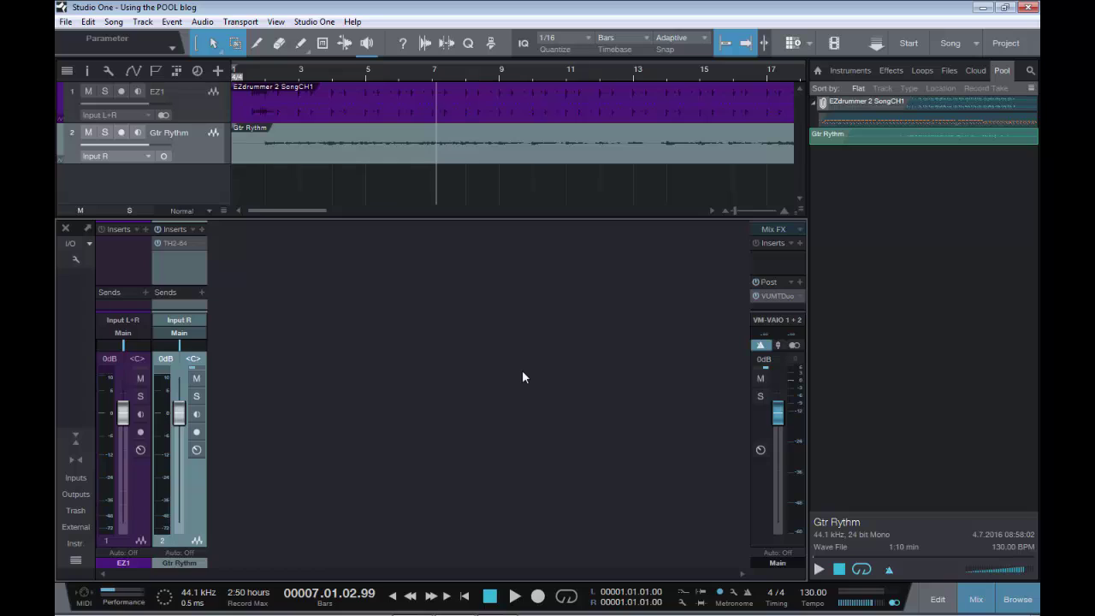
pyautogui.press(',')
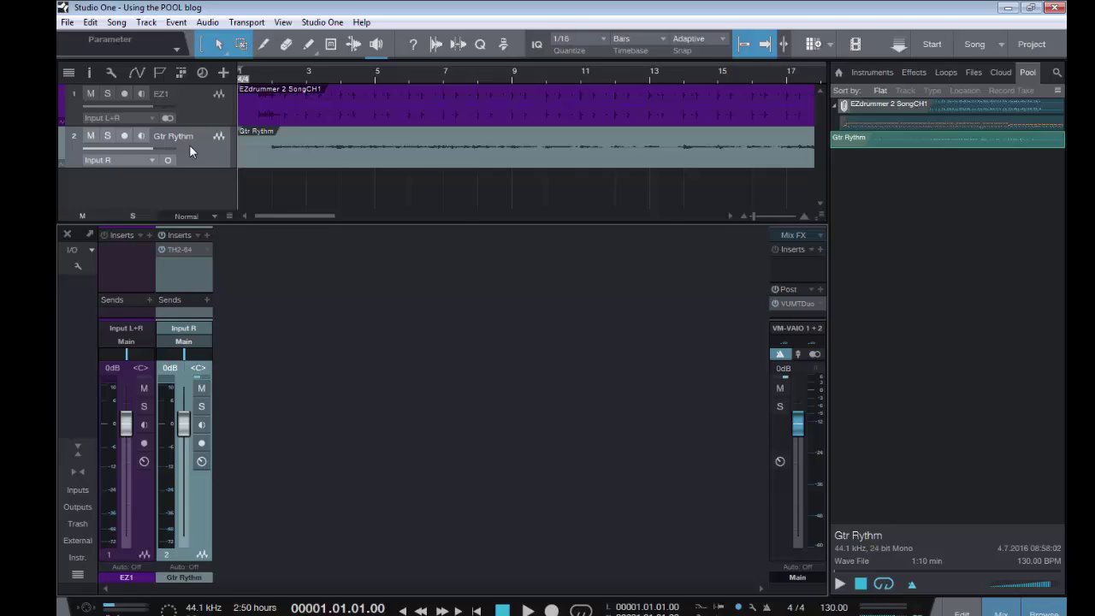
# - Transform the Gtr Rythm track to rendered audio and confirm the render
pyautogui.rightClick(185, 146)
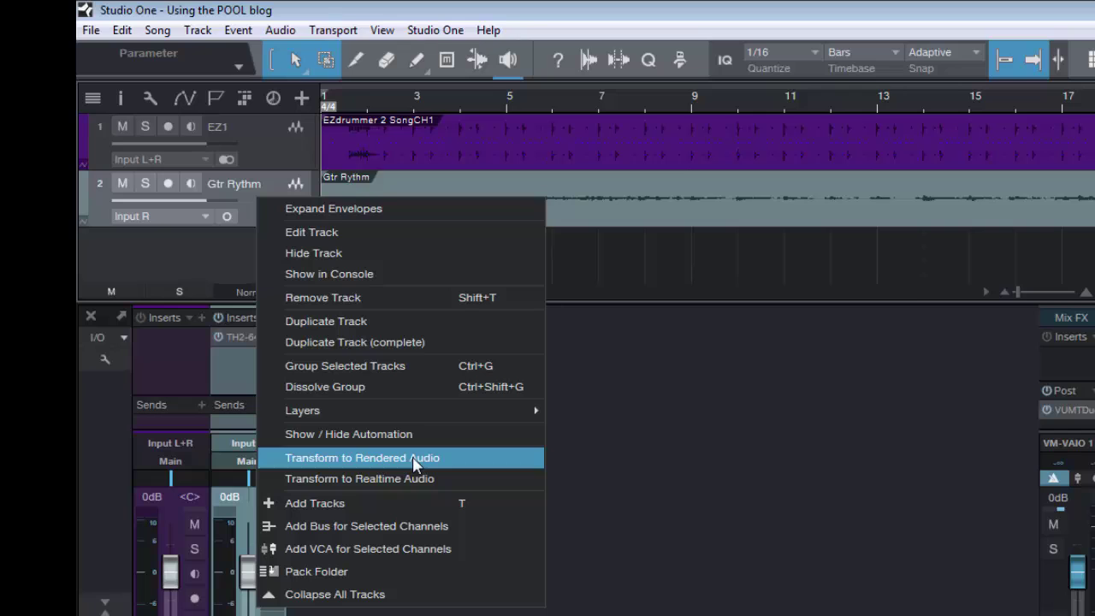
pyautogui.click(414, 463)
pyautogui.click(859, 534)
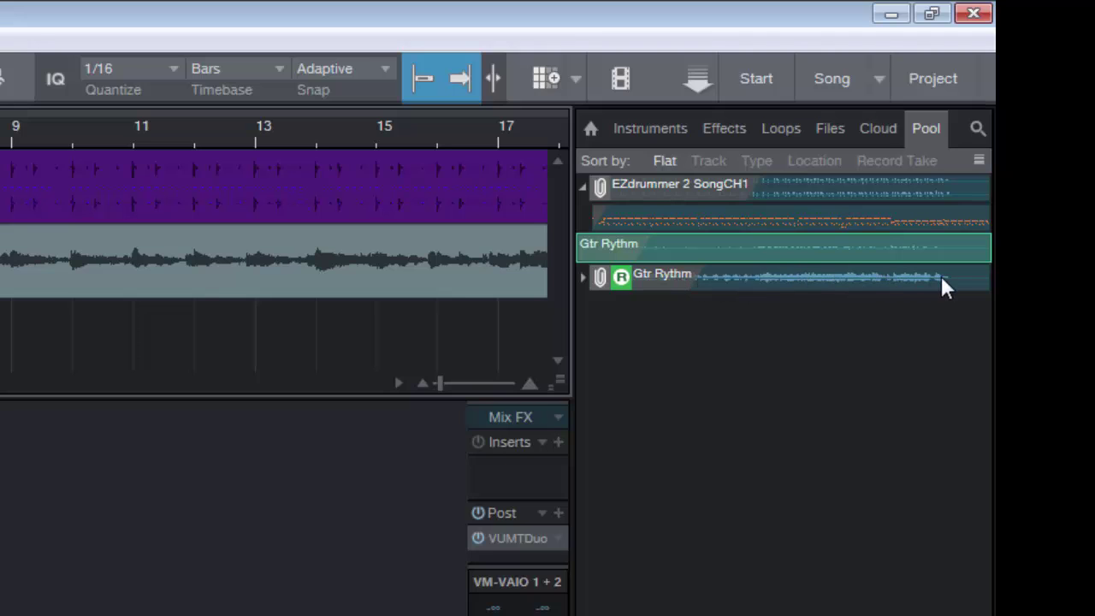
# - Expand the rendered Gtr Rythm Pool entry and preview the original guitar file beneath it
pyautogui.click(583, 278)
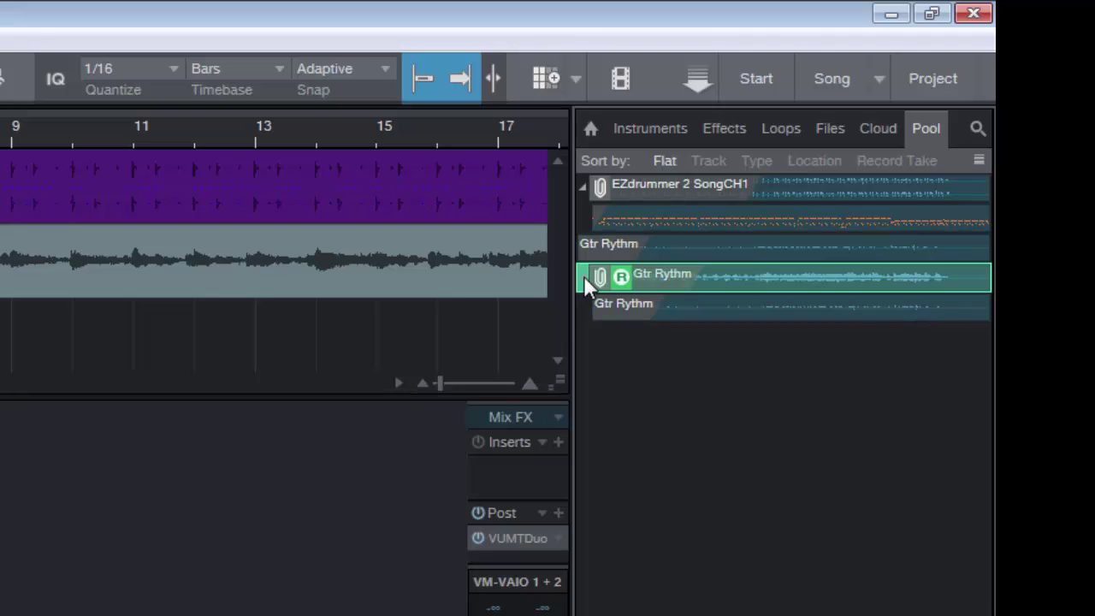
pyautogui.click(666, 306)
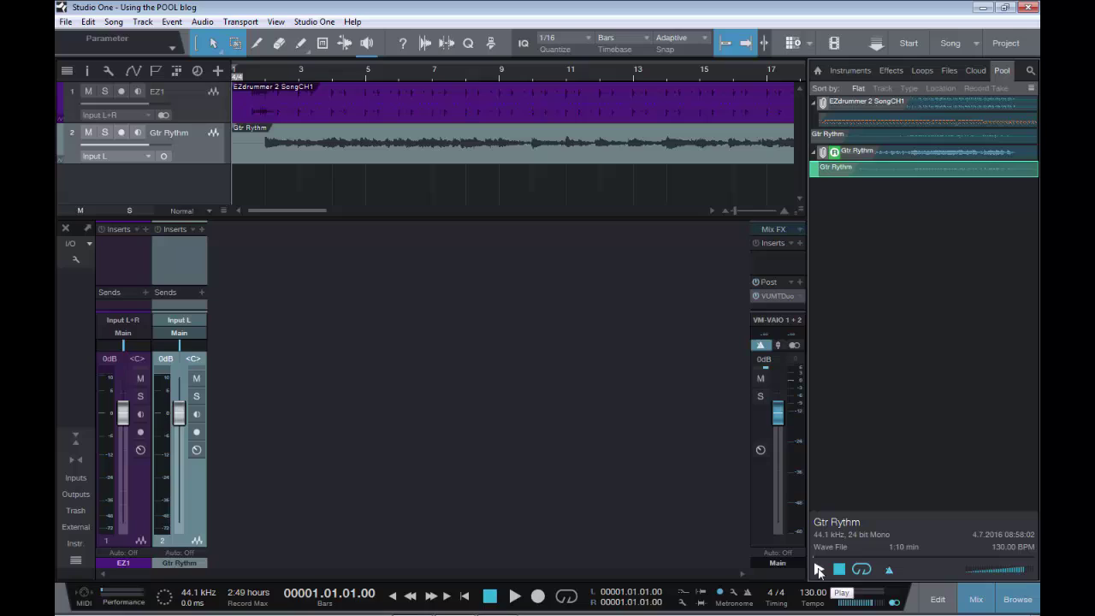
pyautogui.click(819, 569)
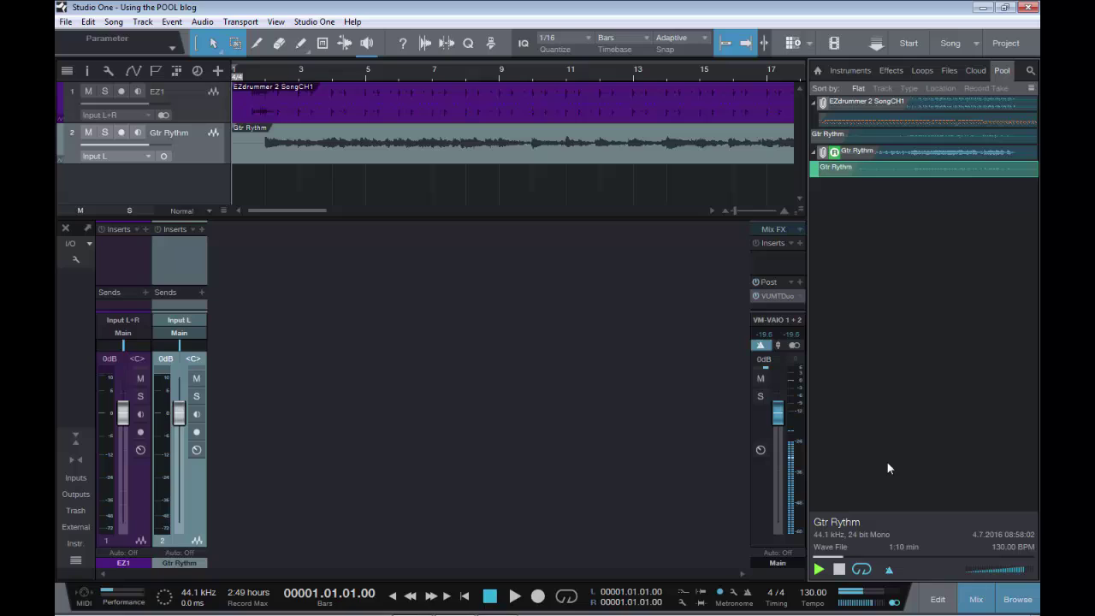
pyautogui.click(837, 570)
# - Preview the rendered Gtr Rythm file for comparison
pyautogui.click(884, 150)
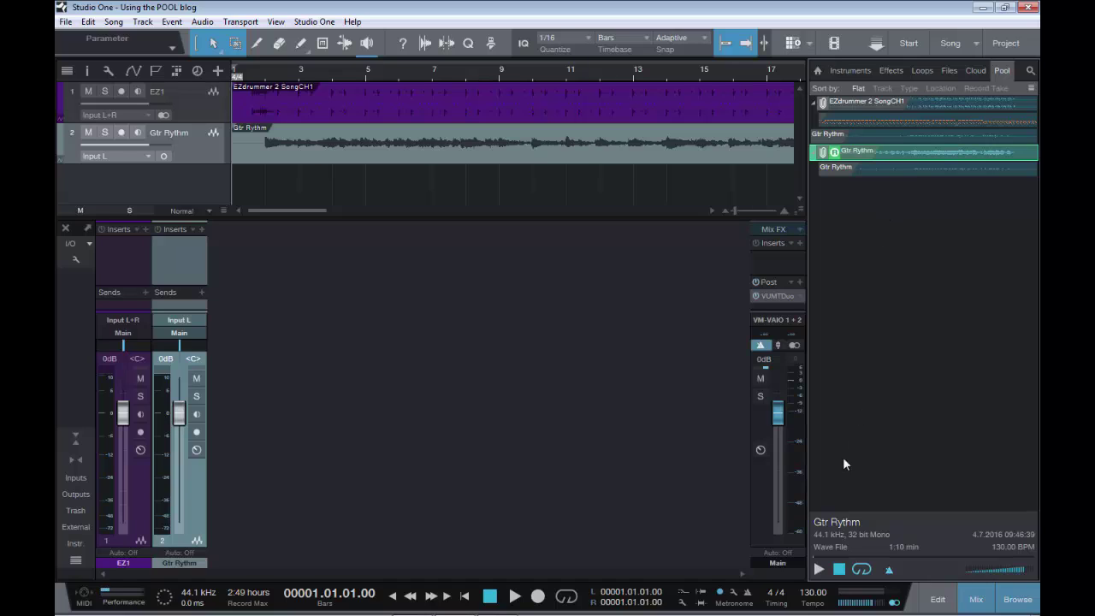
pyautogui.click(818, 569)
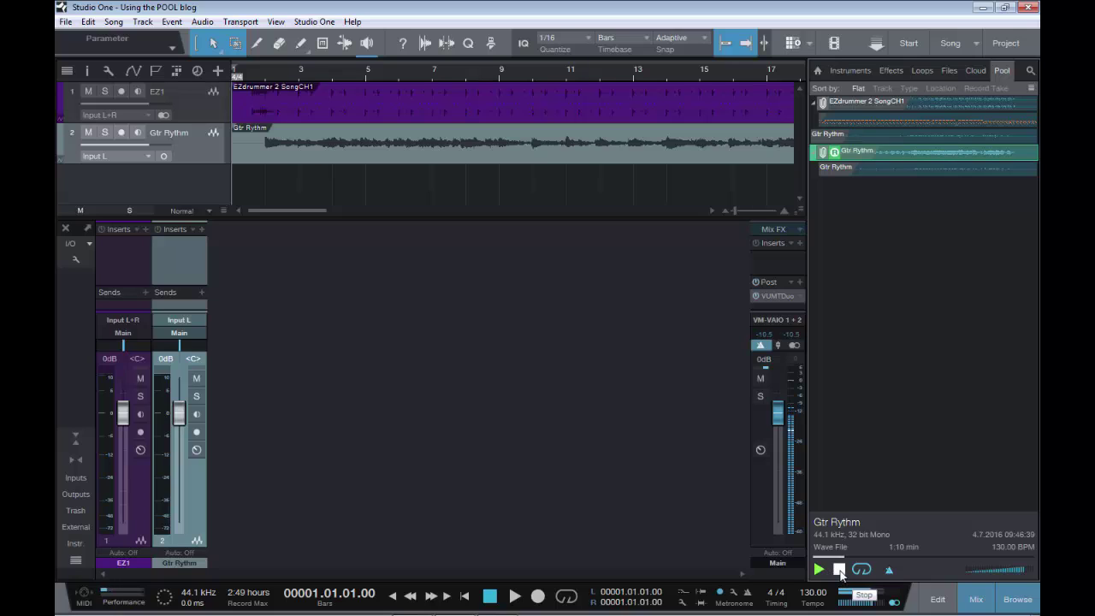
pyautogui.click(840, 571)
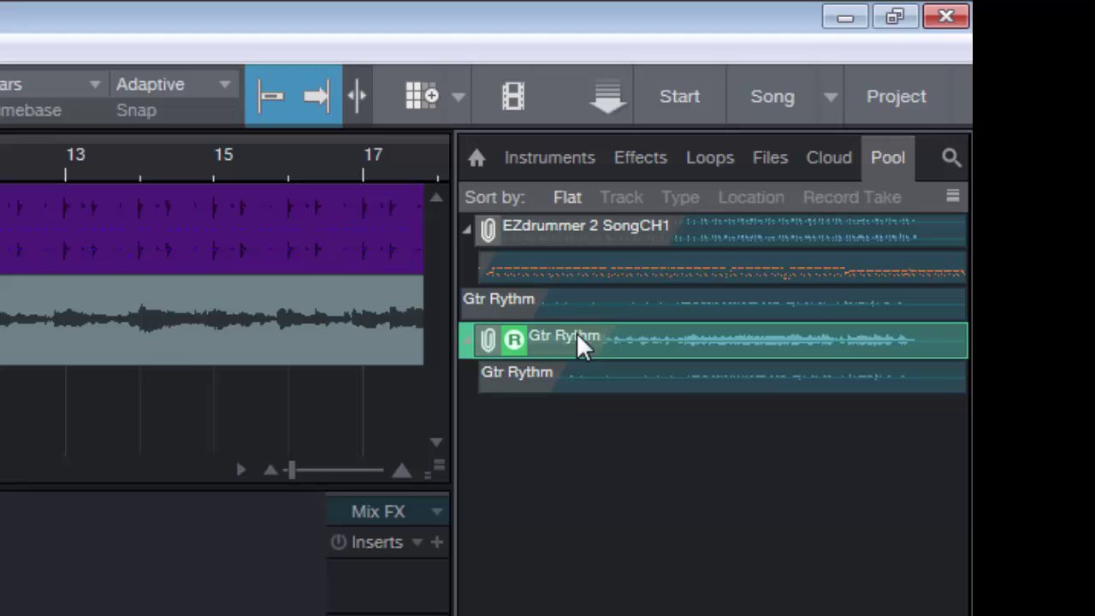
pyautogui.click(603, 373)
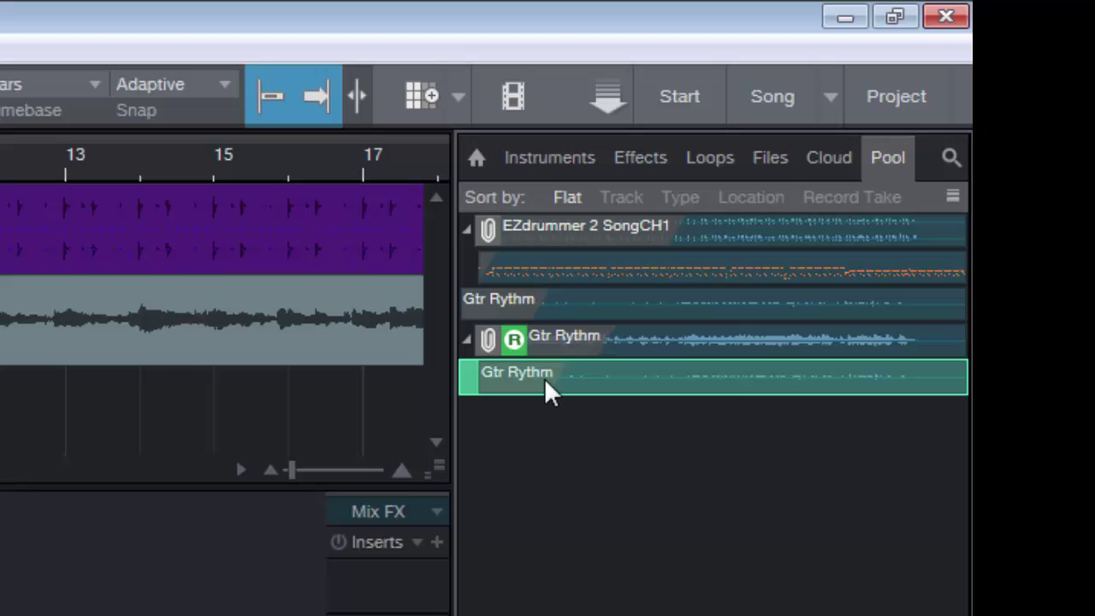
pyautogui.click(468, 338)
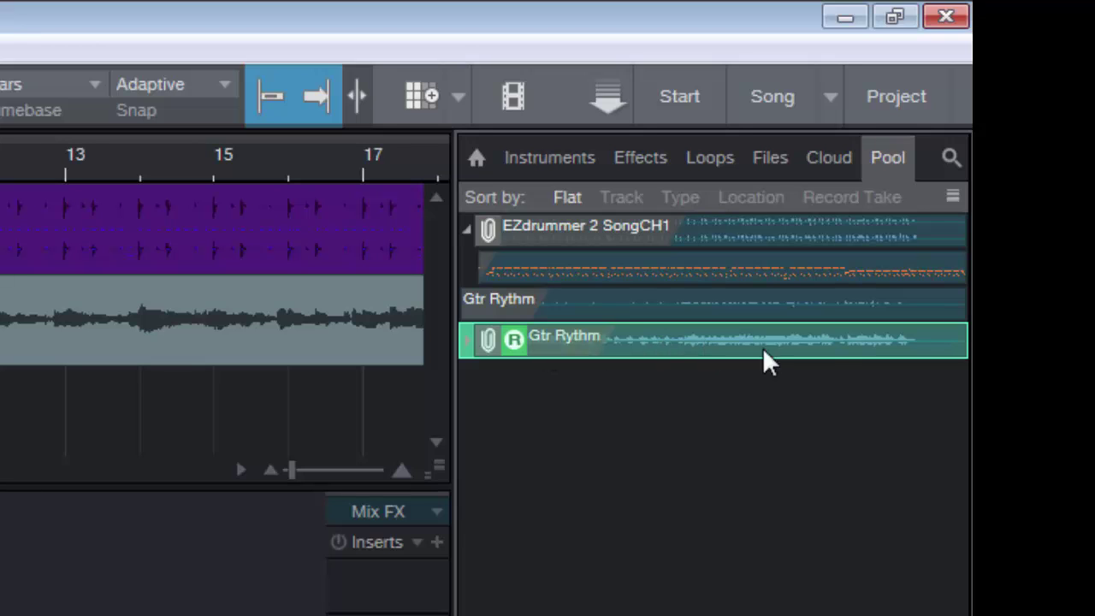
pyautogui.click(466, 342)
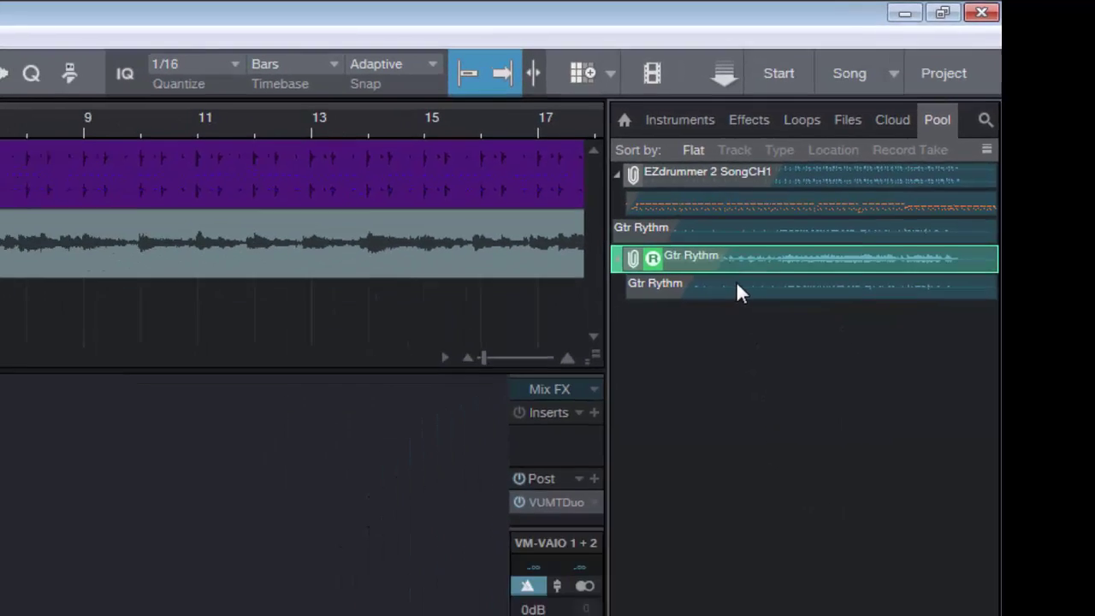
# - Place the original guitar file on a new track 3 and compare it with track 2 during playback
pyautogui.moveTo(623, 376); pyautogui.dragTo(484, 388)
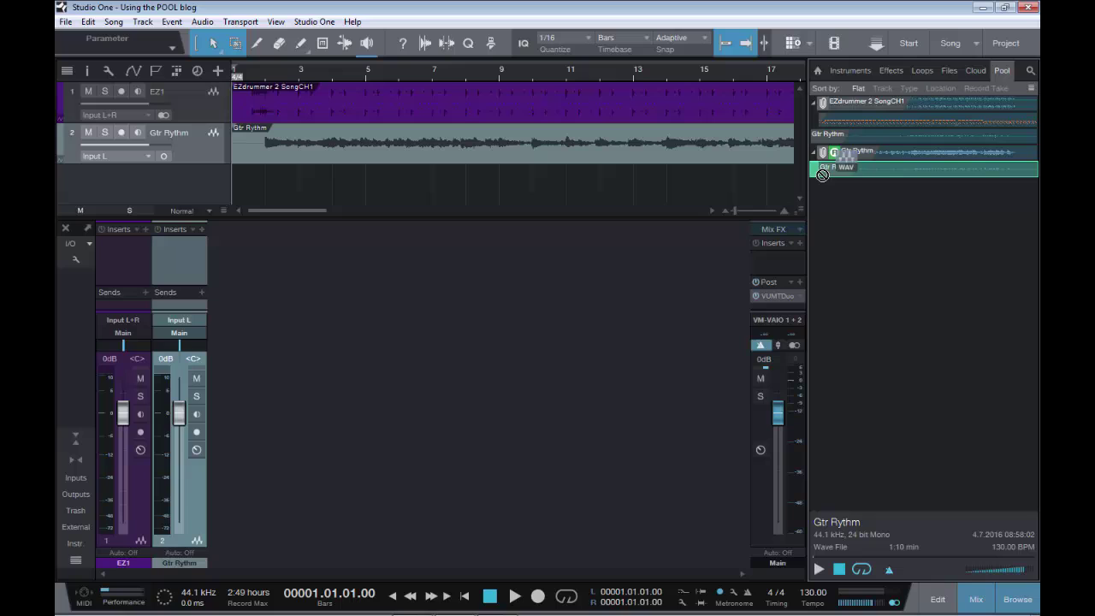
pyautogui.moveTo(822, 174); pyautogui.dragTo(253, 169)
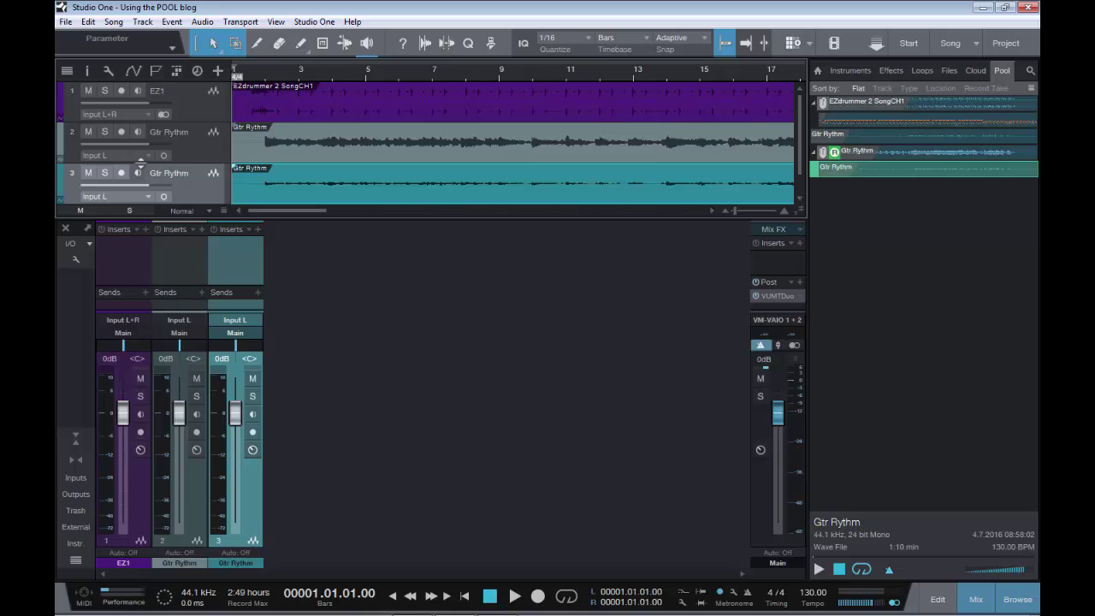
pyautogui.click(104, 173)
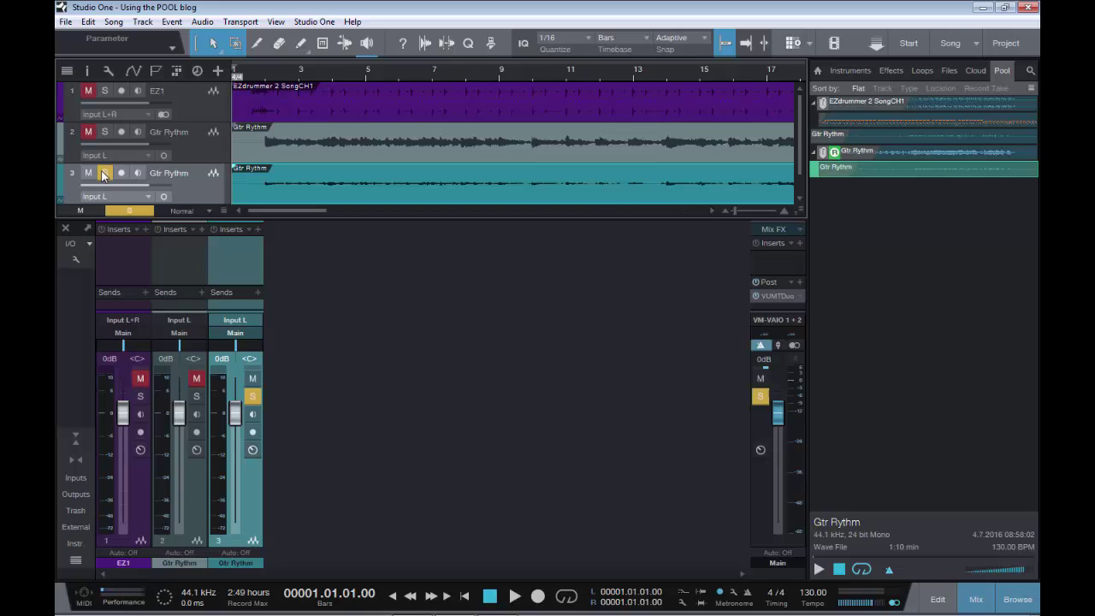
pyautogui.press('space')
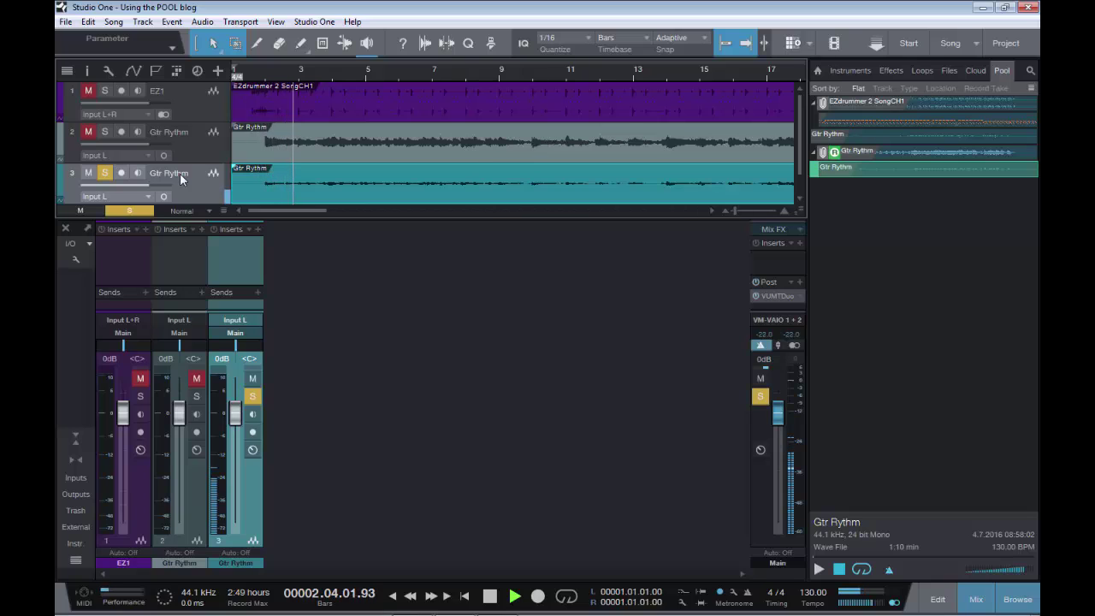
pyautogui.click(104, 174)
pyautogui.click(105, 131)
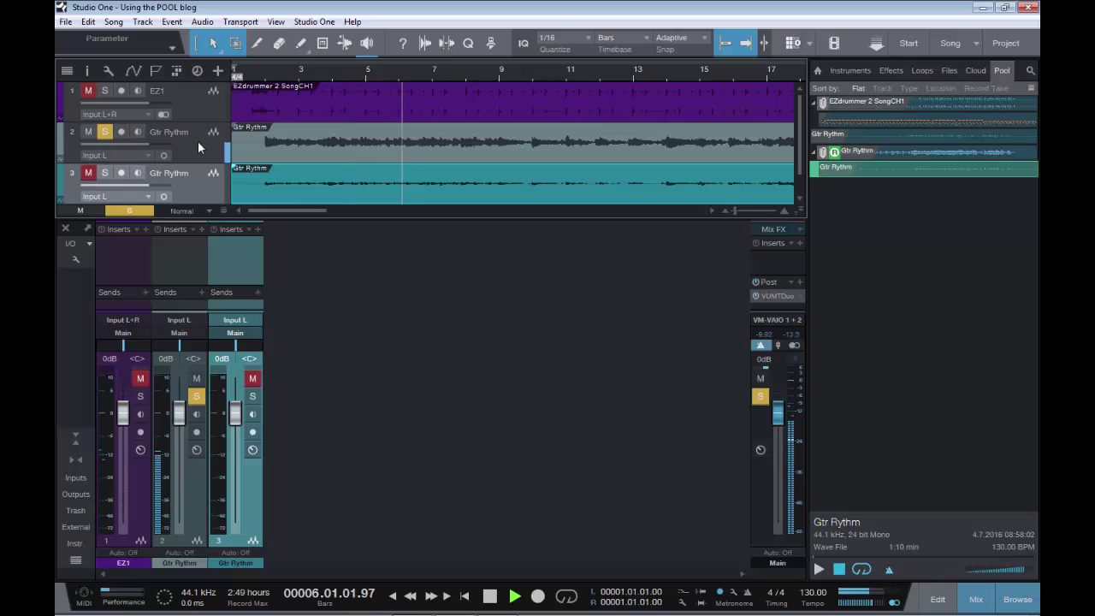
pyautogui.click(105, 175)
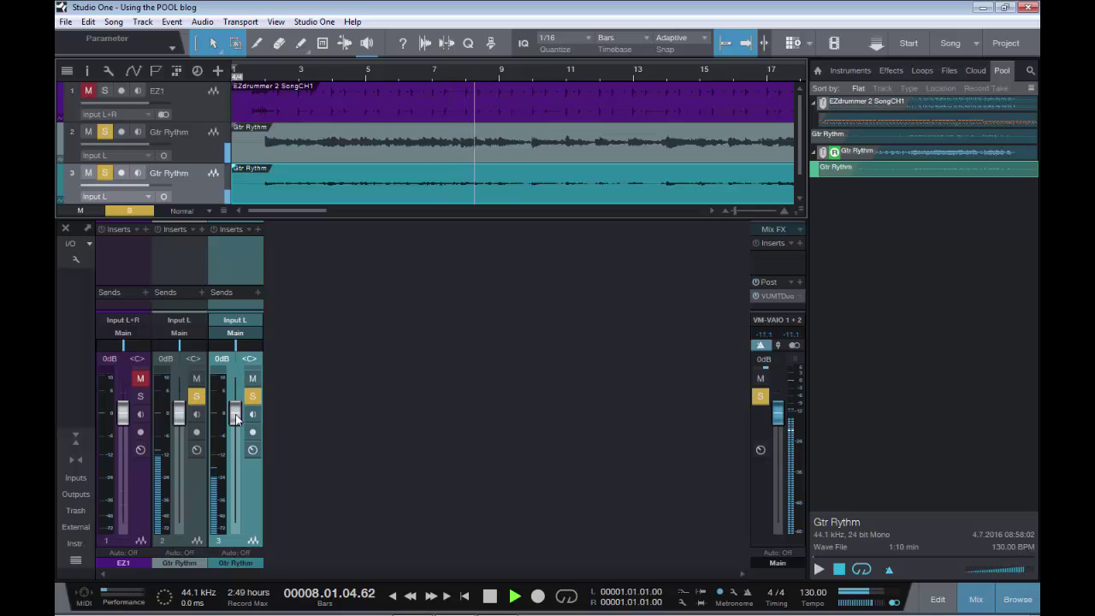
# - Lower track 3's fader to -19.4 dB, stop playback, clear solos and unmute the drums
pyautogui.click(236, 421)
pyautogui.moveTo(236, 421); pyautogui.dragTo(237, 469)
pyautogui.click(255, 395)
pyautogui.click(253, 379)
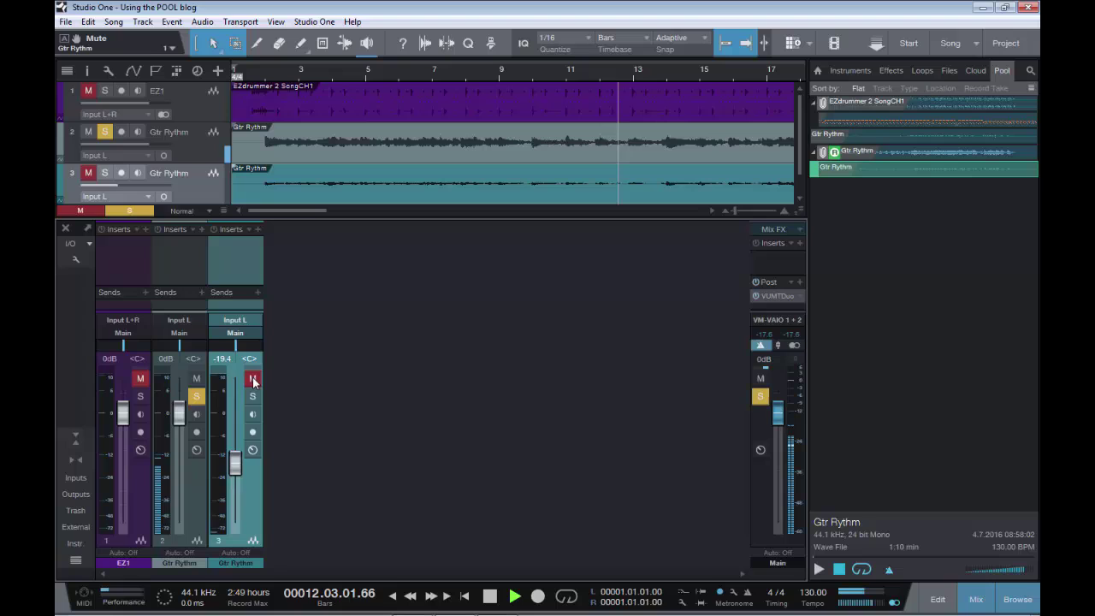
pyautogui.click(253, 380)
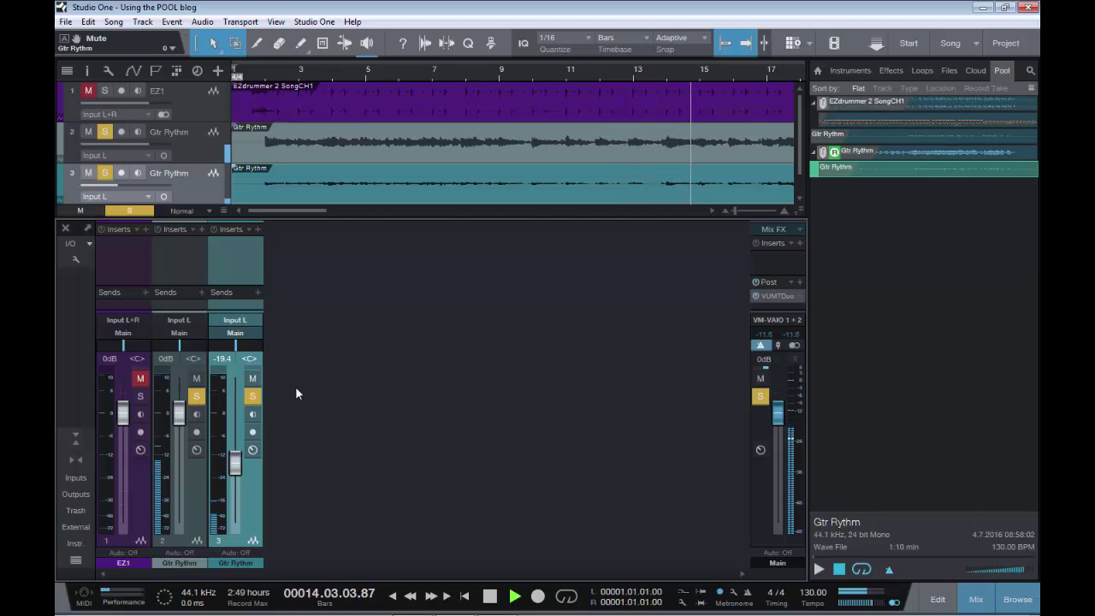
pyautogui.press('space')
pyautogui.click(252, 396)
pyautogui.click(195, 396)
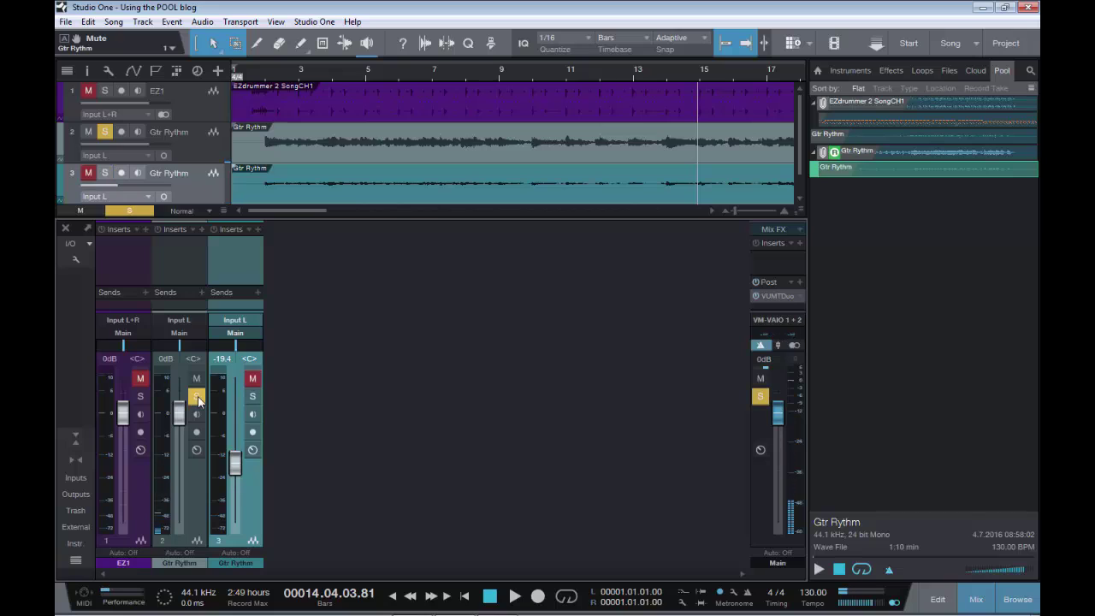
pyautogui.click(140, 378)
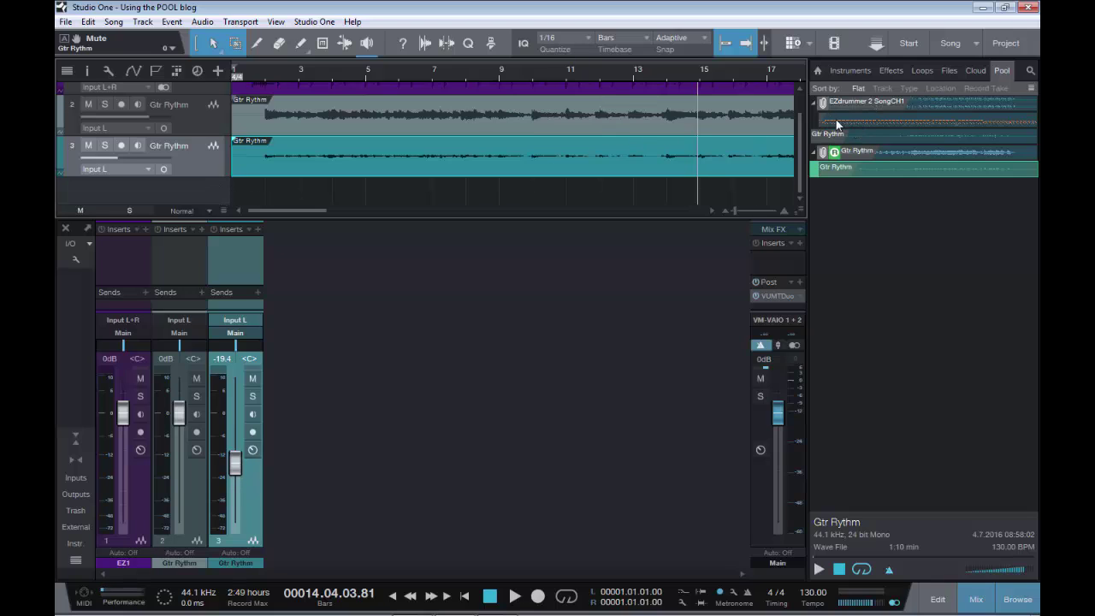
# - Place the EZdrummer 2 SongCH1 file on a new fourth track and make that track taller
pyautogui.moveTo(834, 119); pyautogui.dragTo(254, 201)
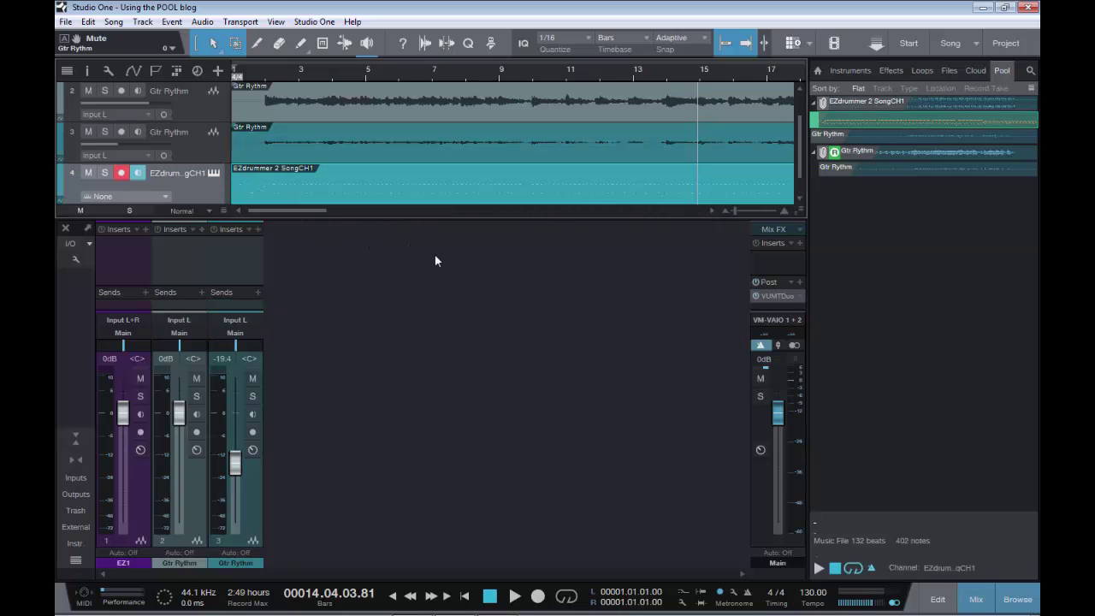
pyautogui.press('F3')
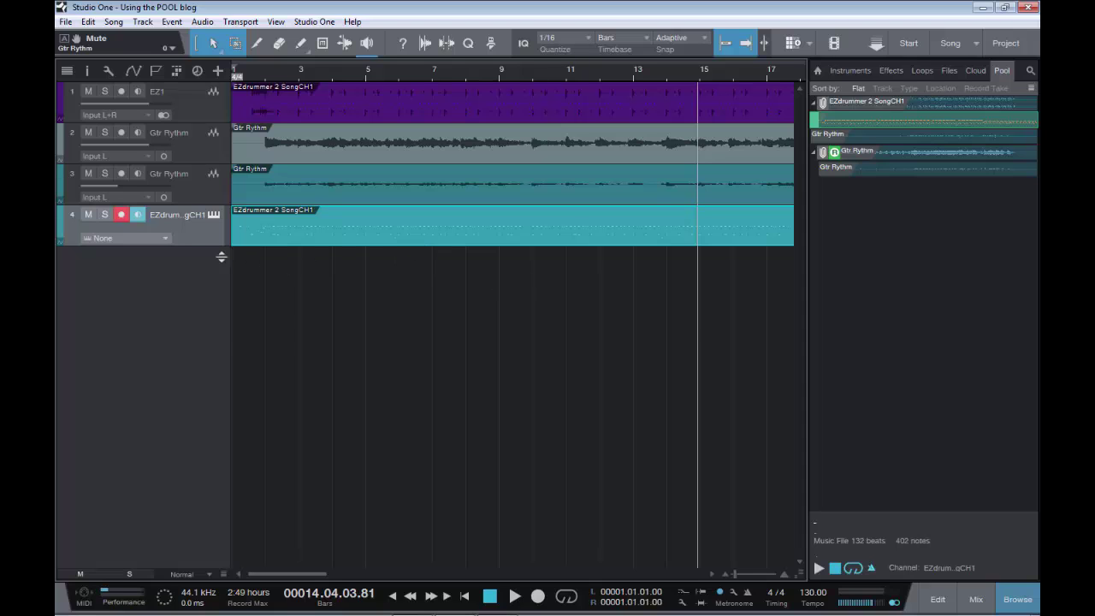
pyautogui.moveTo(221, 246); pyautogui.dragTo(225, 339)
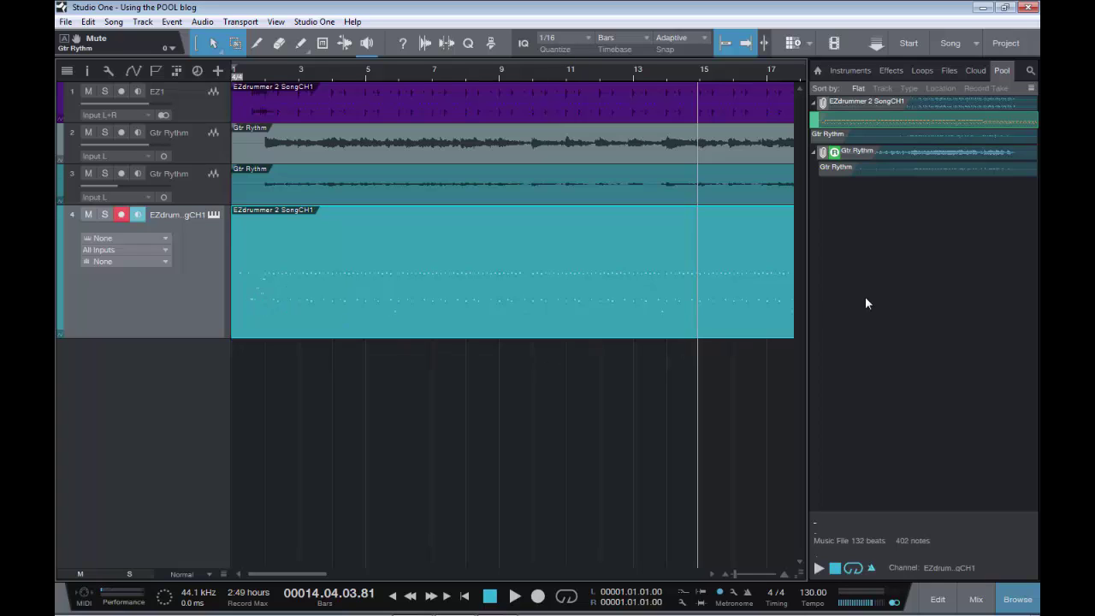
# - Remove the second Gtr Rythm track and the EZdrum MIDI track, then return to the song start
pyautogui.press('F3')
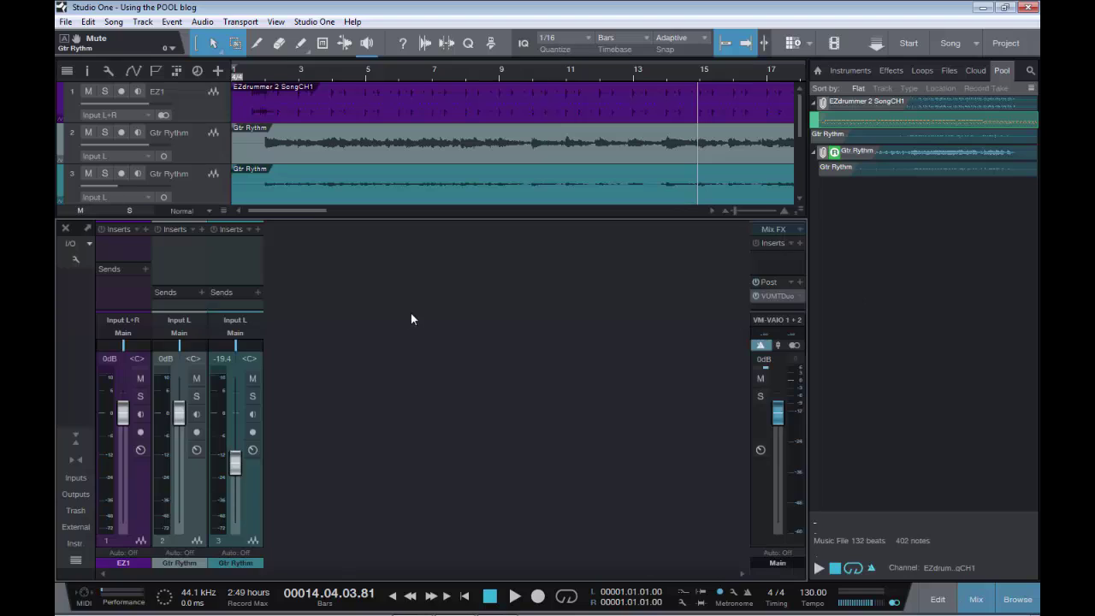
pyautogui.click(234, 259)
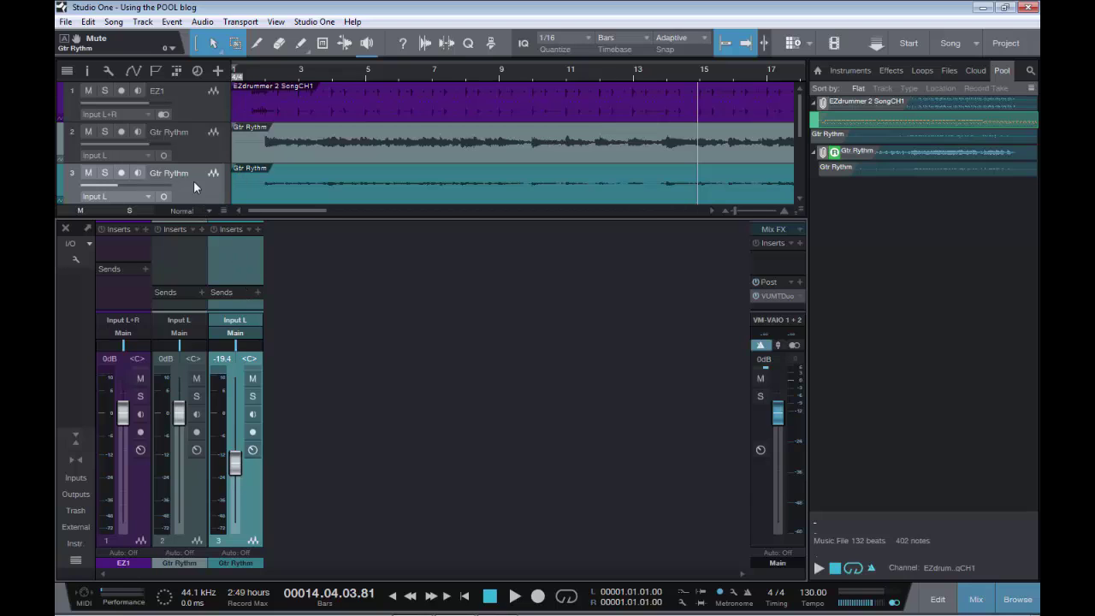
pyautogui.click(188, 262)
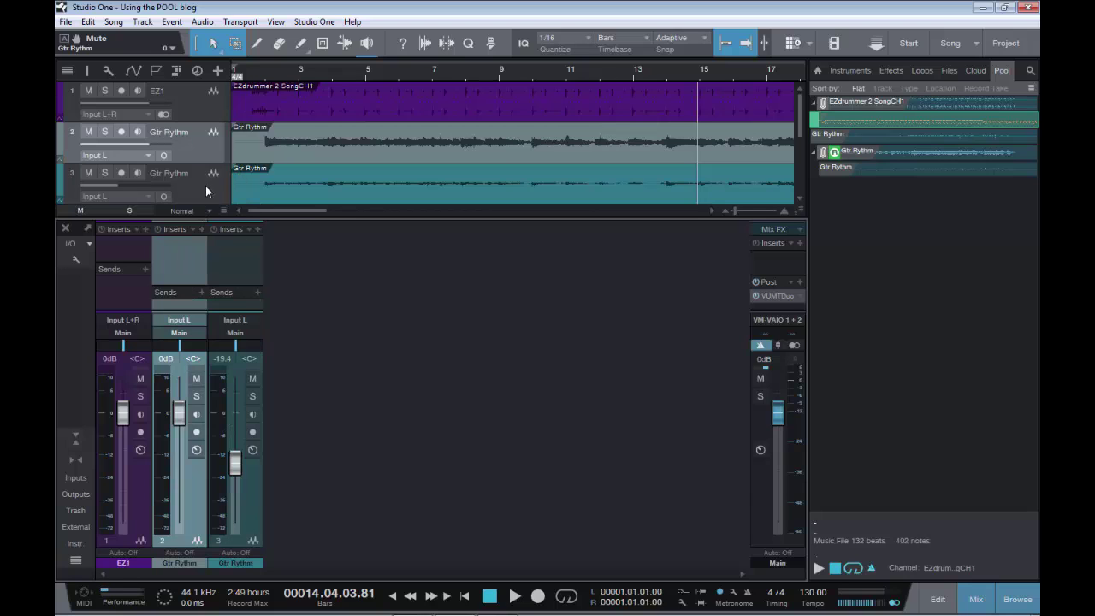
pyautogui.click(204, 187)
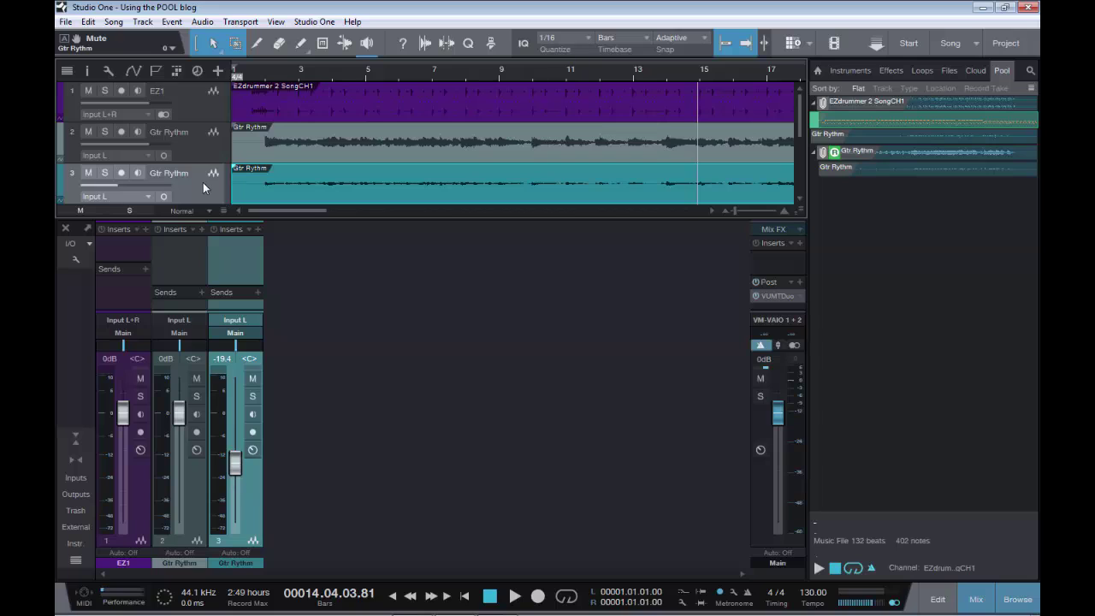
pyautogui.hotkey('ctrl', 'z')
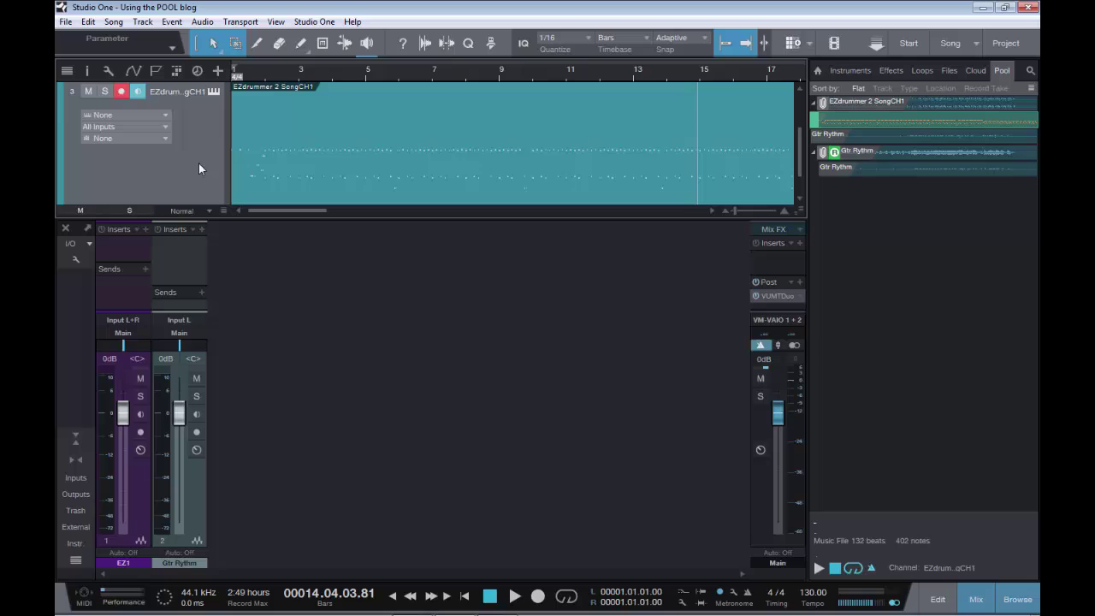
pyautogui.hotkey('ctrl', 'z')
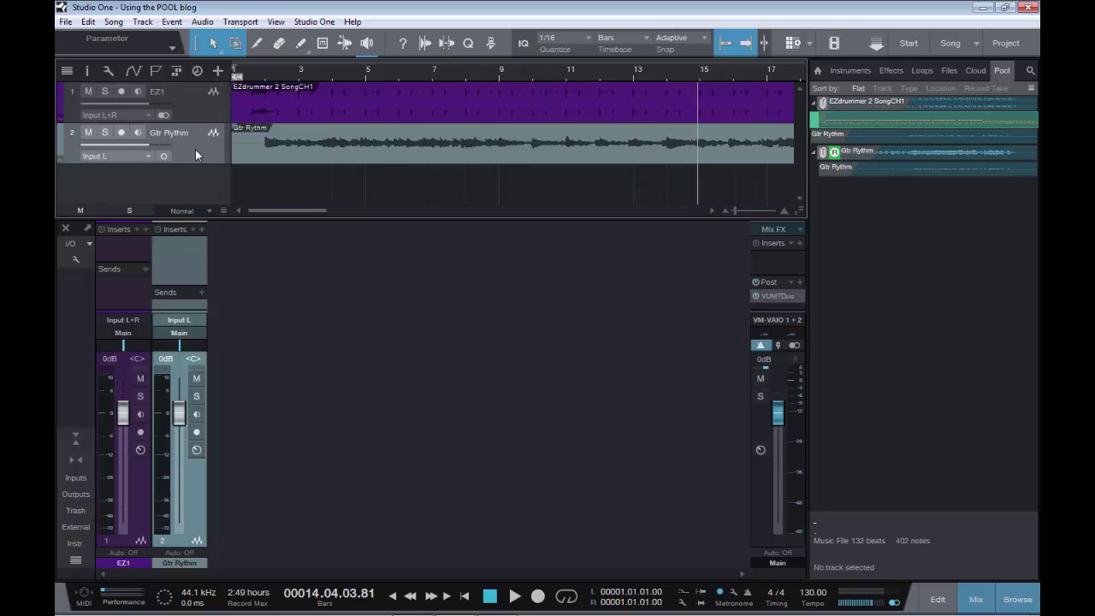
pyautogui.press('Home')
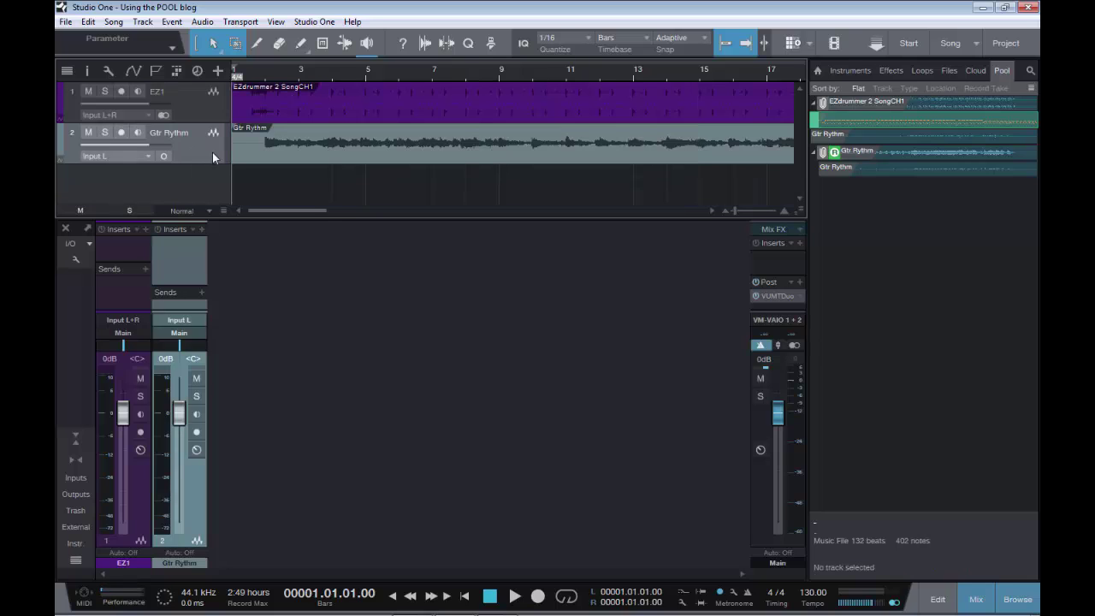
# - Insert PreSonus Pro EQ on the Gtr Rythm channel from the plug-in list
pyautogui.click(201, 230)
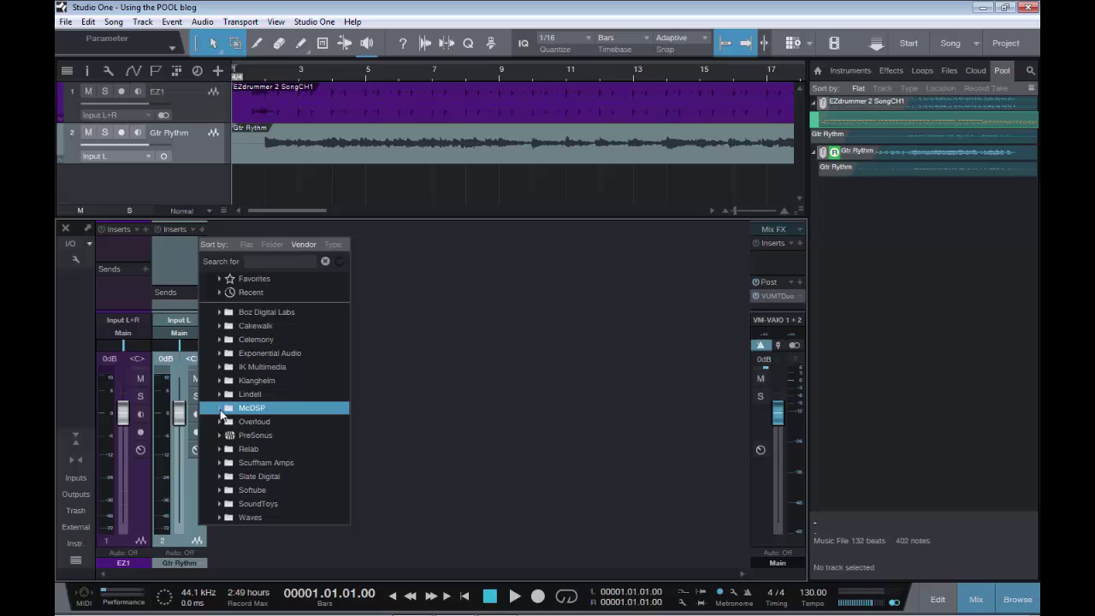
pyautogui.click(220, 437)
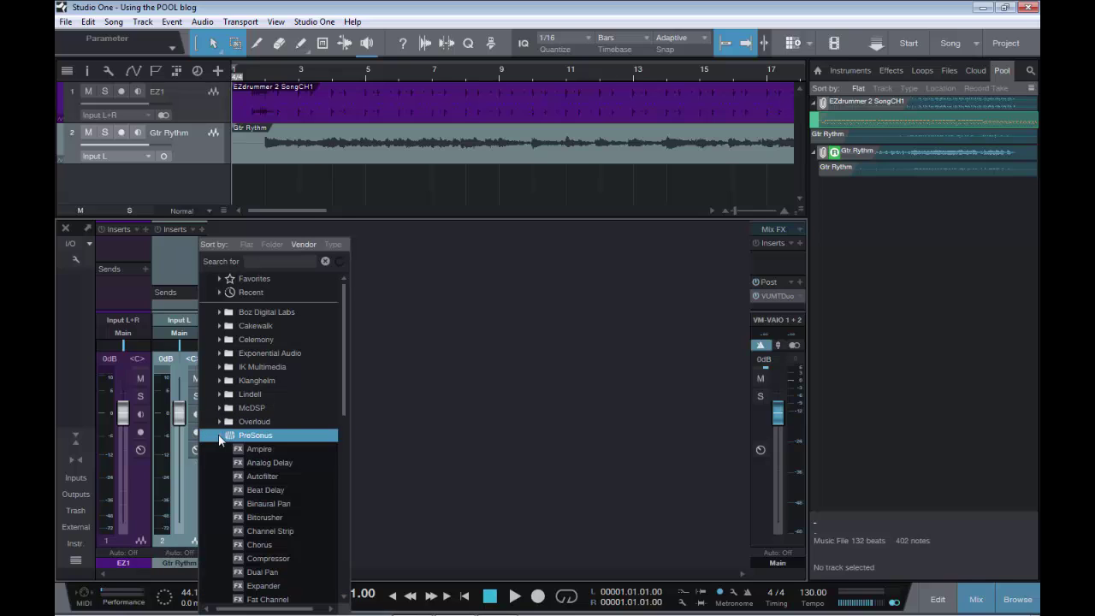
pyautogui.scroll(-3, 294, 472)
pyautogui.scroll(-2, 295, 472)
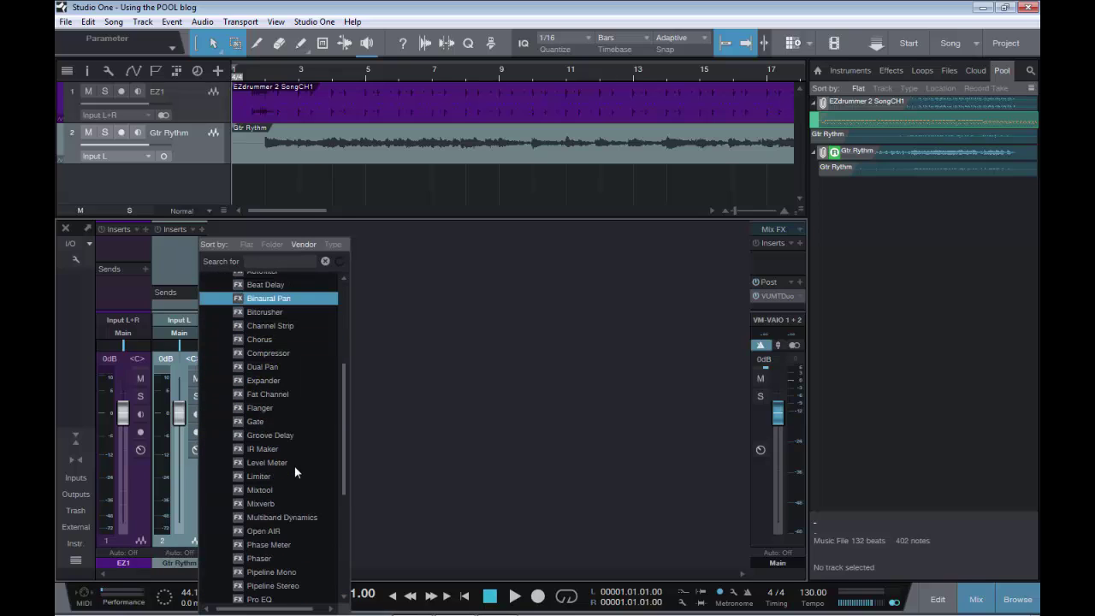
pyautogui.scroll(-3, 278, 590)
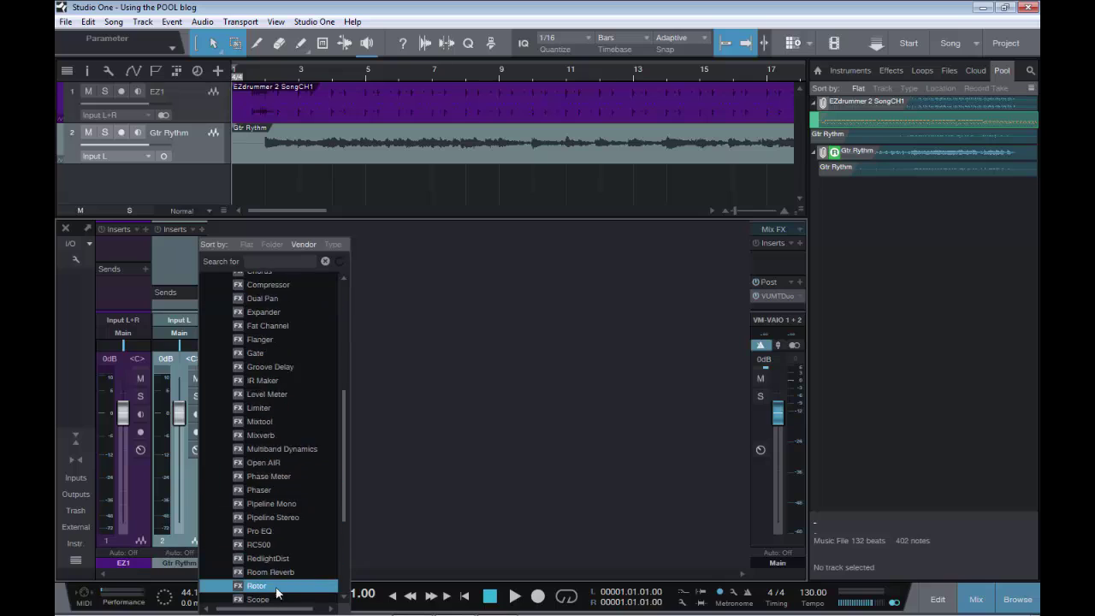
pyautogui.click(275, 491)
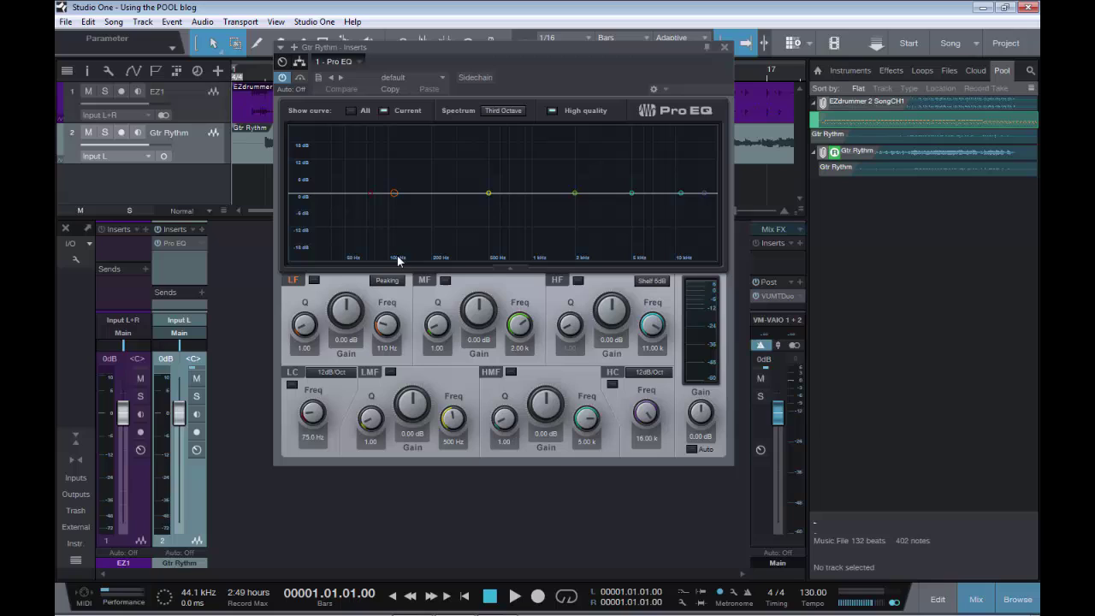
# - Set Pro EQ low cut to 95.5 Hz, a narrow -3.53 dB dip at 234 Hz, and +3.53 dB at 4.38 kHz
pyautogui.click(291, 384)
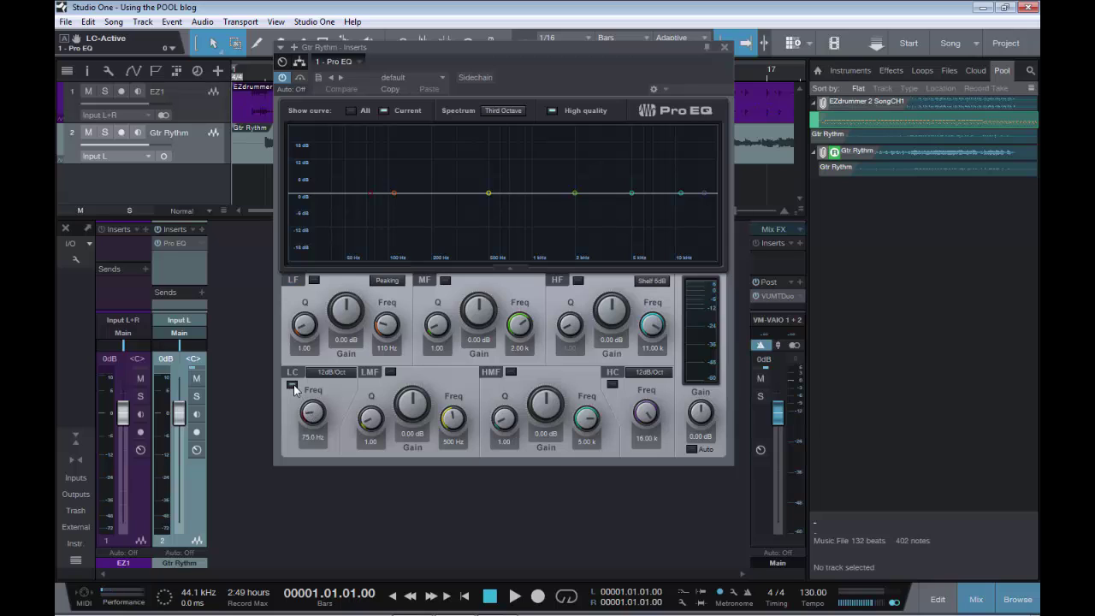
pyautogui.moveTo(317, 419); pyautogui.dragTo(312, 412)
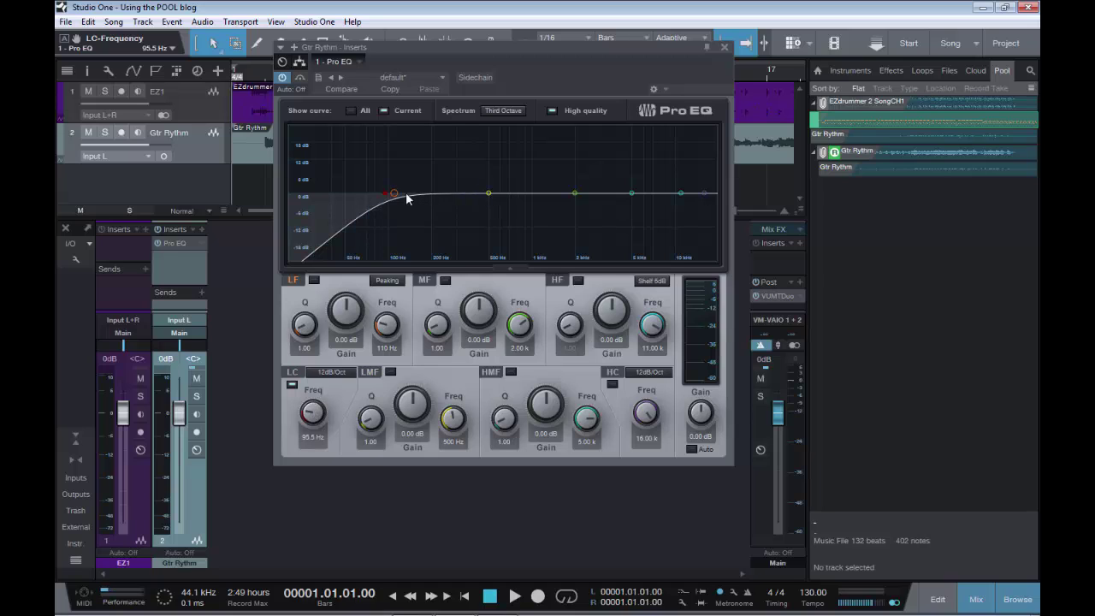
pyautogui.moveTo(487, 193); pyautogui.dragTo(464, 205)
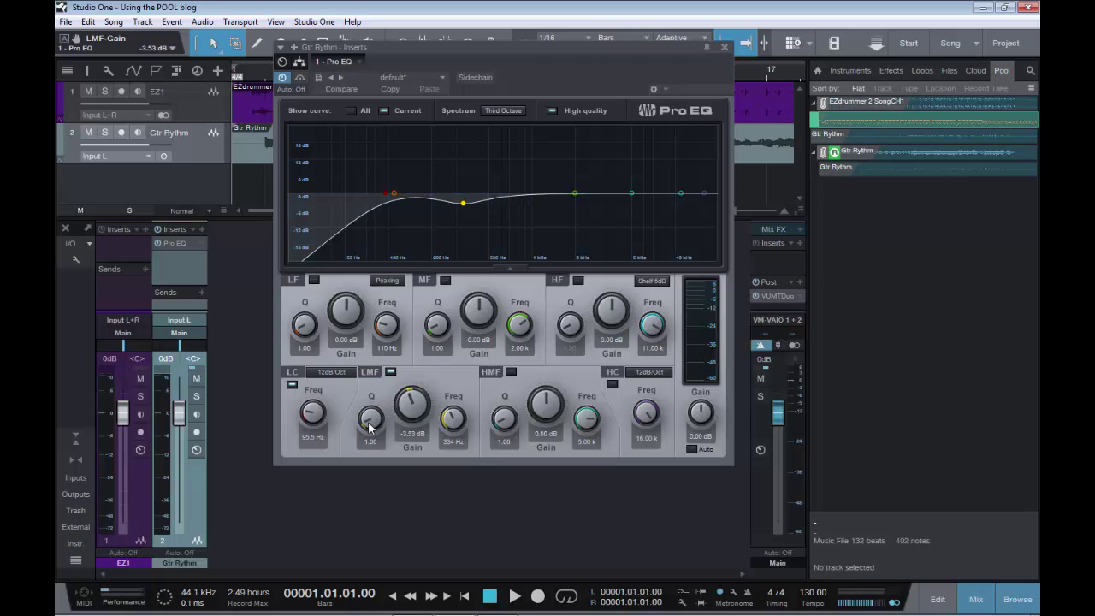
pyautogui.moveTo(372, 420); pyautogui.dragTo(370, 385)
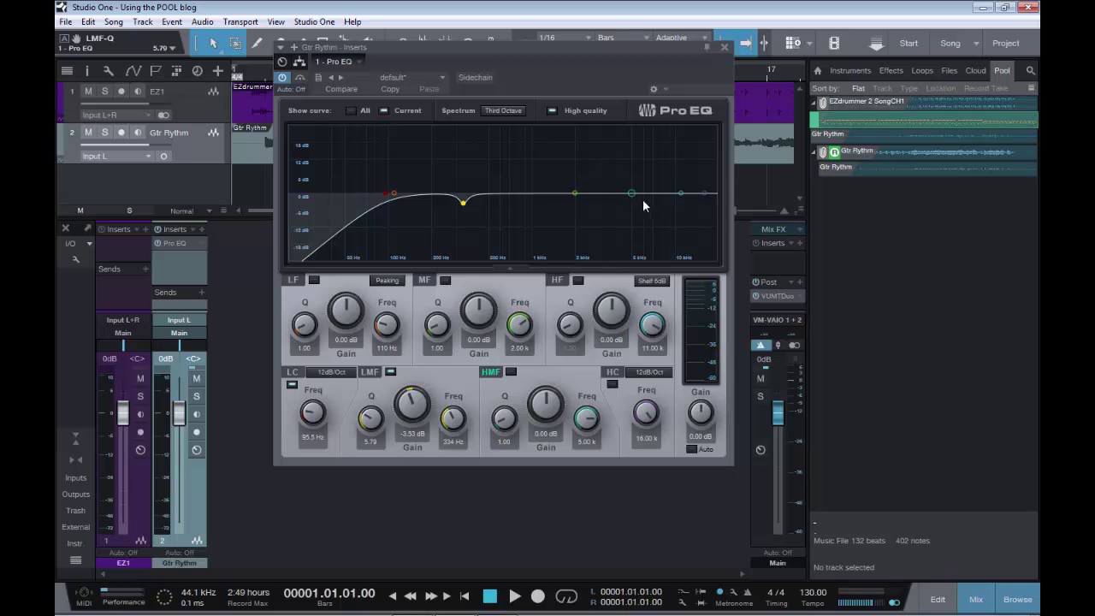
pyautogui.moveTo(633, 196)
pyautogui.mouseDown()
pyautogui.moveTo(625, 201)
pyautogui.moveTo(623, 183)
pyautogui.mouseUp()
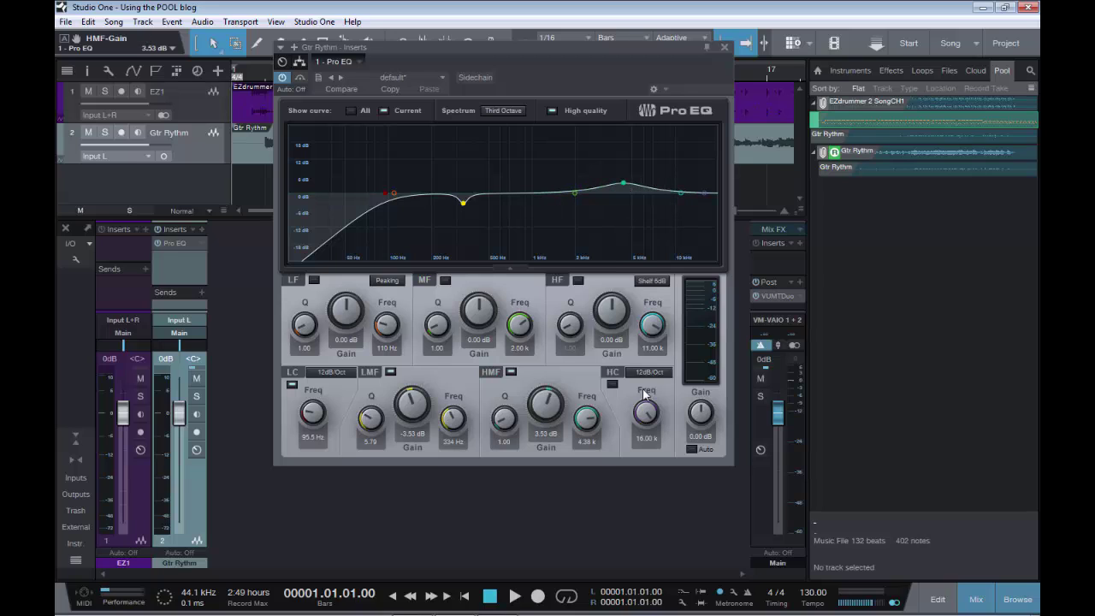
pyautogui.click(722, 47)
# - A/B the guitar with Pro EQ bypassed during playback, leaving the EQ on and playback stopped
pyautogui.press('space')
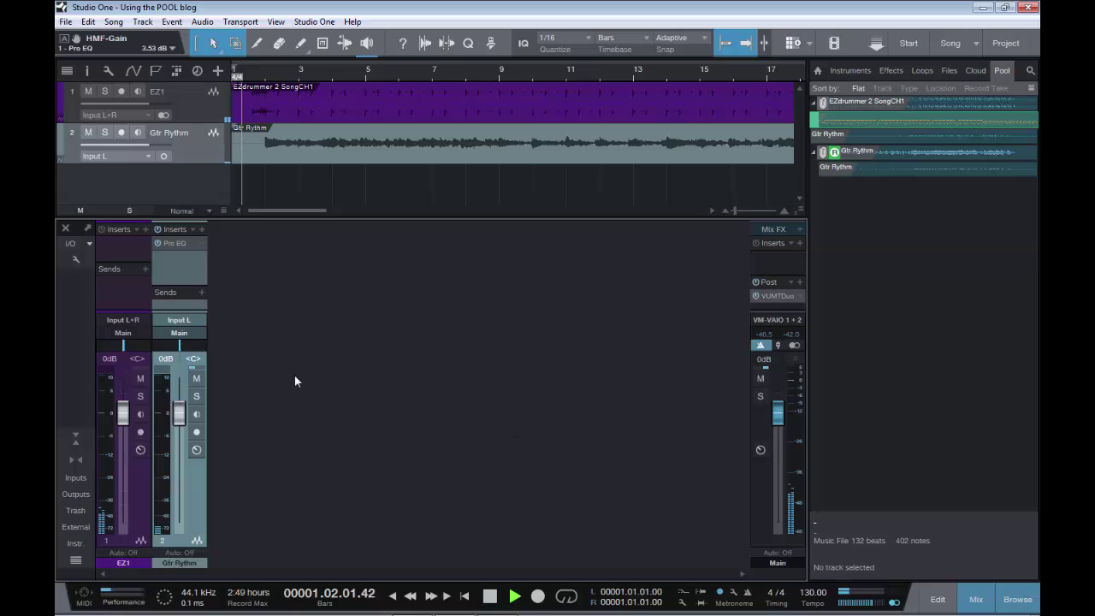
pyautogui.click(176, 244)
pyautogui.click(300, 78)
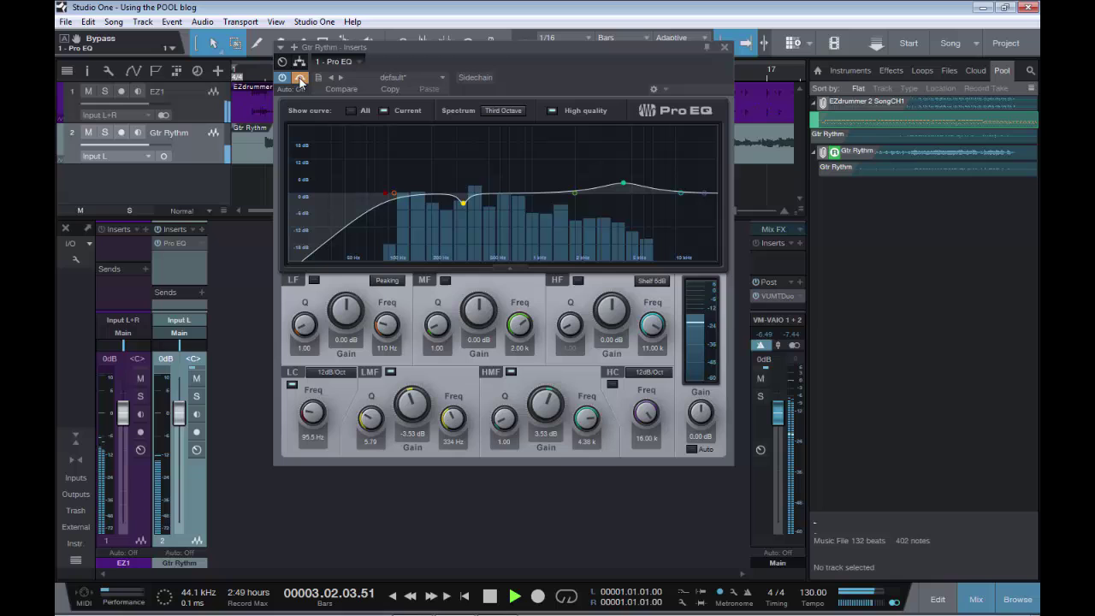
pyautogui.click(300, 78)
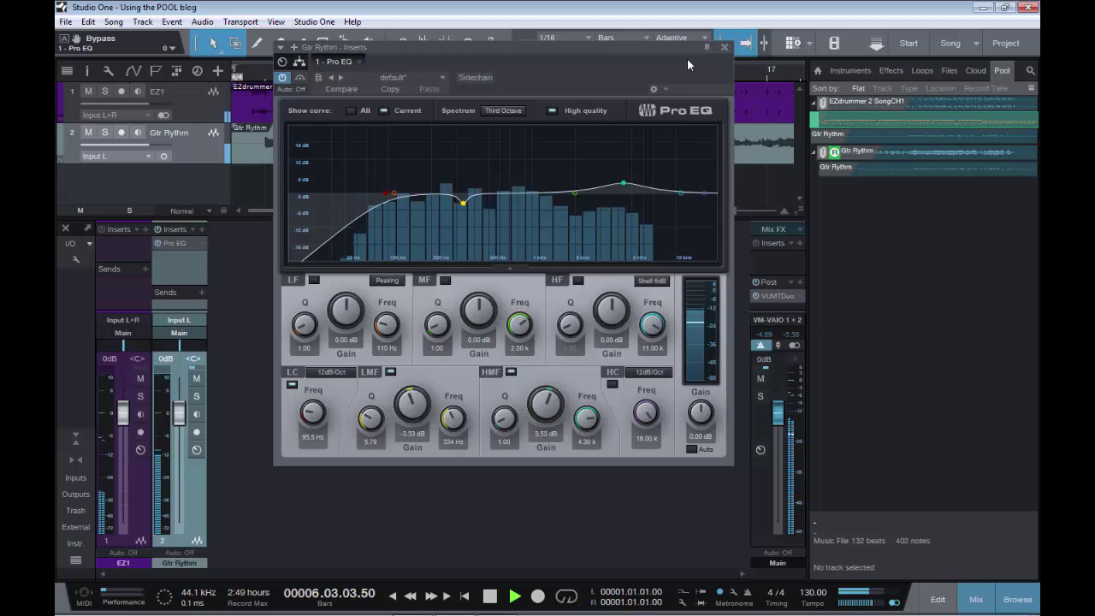
pyautogui.press('space')
pyautogui.click(723, 47)
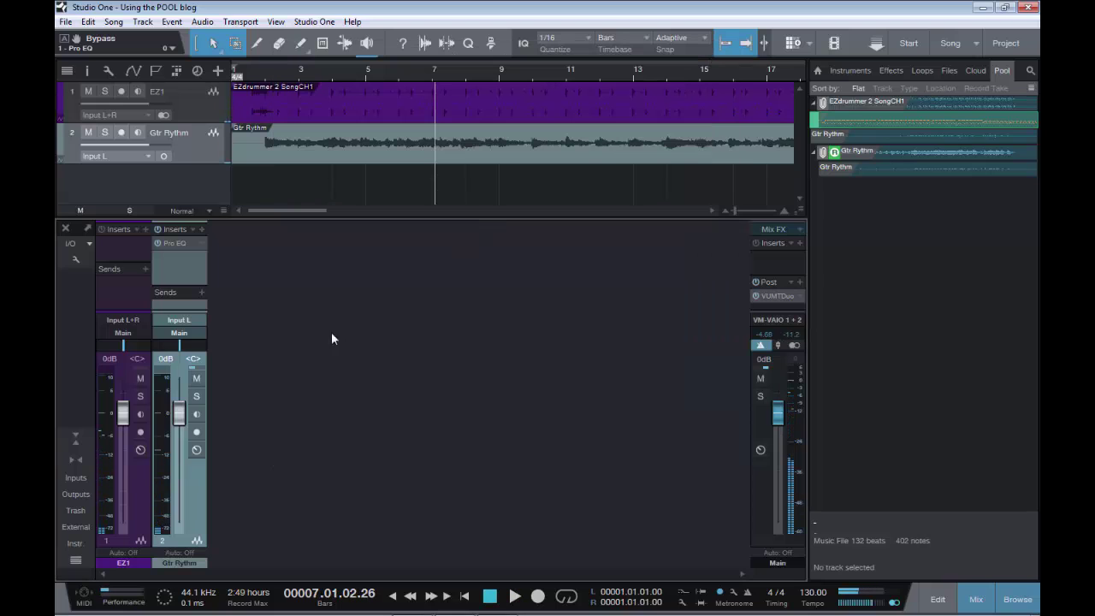
# - Add a Flanger insert after Pro EQ on the Gtr Rythm channel
pyautogui.click(202, 229)
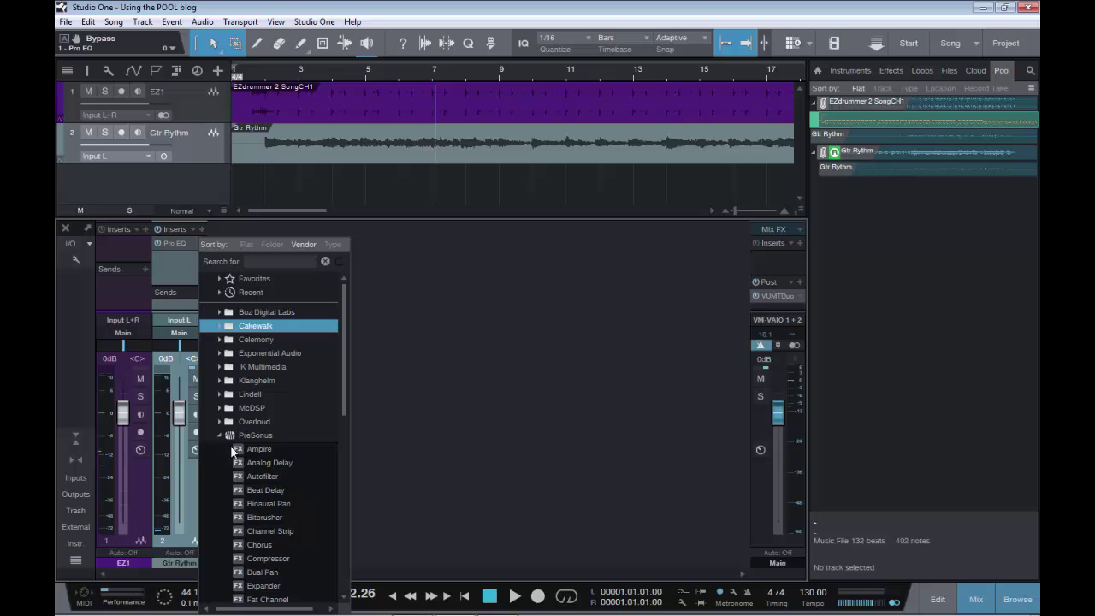
pyautogui.scroll(-4, 281, 496)
pyautogui.click(281, 493)
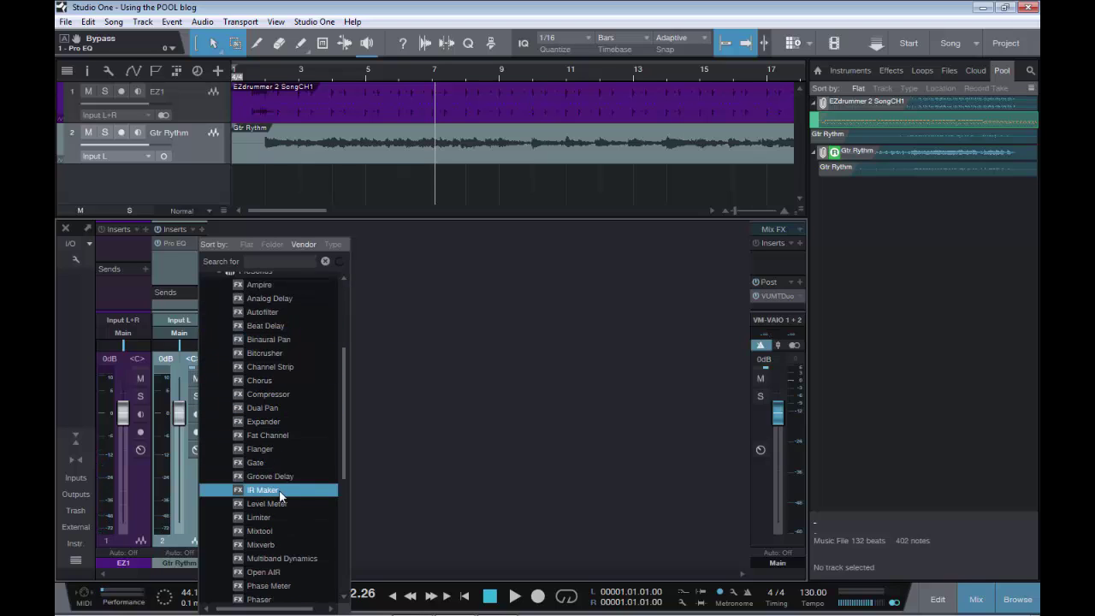
pyautogui.scroll(-2, 282, 495)
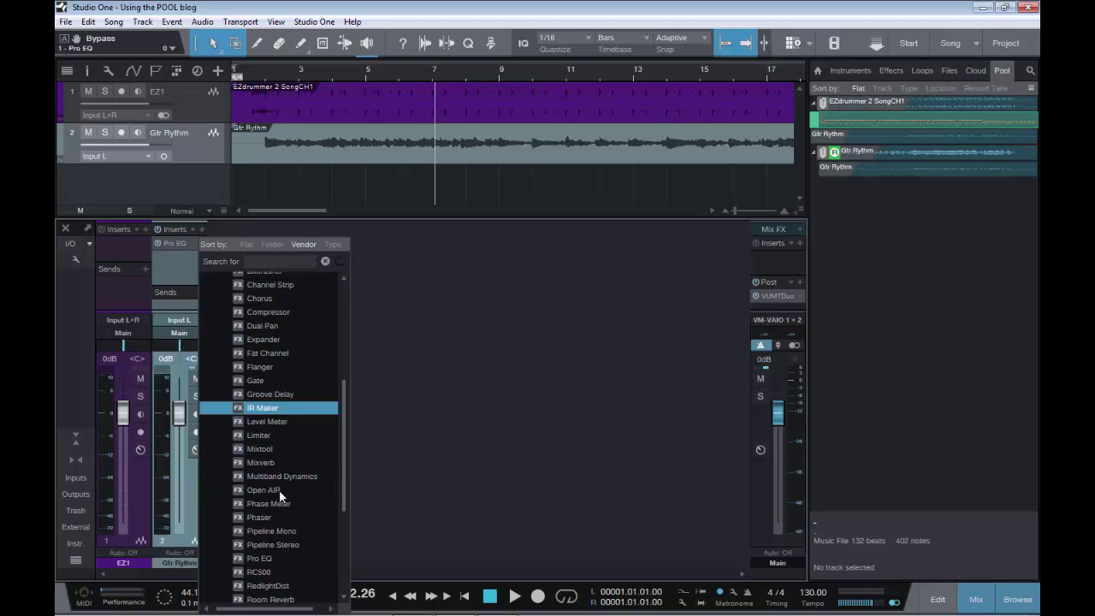
pyautogui.click(262, 368)
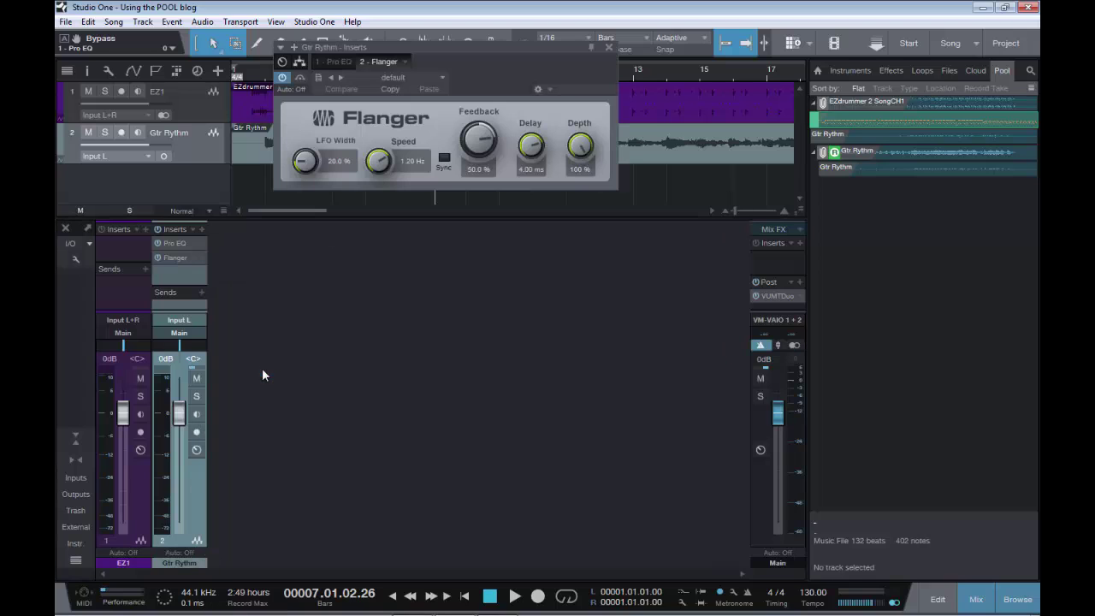
# - Load the Guitar preset Feels Soft into the Flanger
pyautogui.click(442, 76)
pyautogui.click(399, 108)
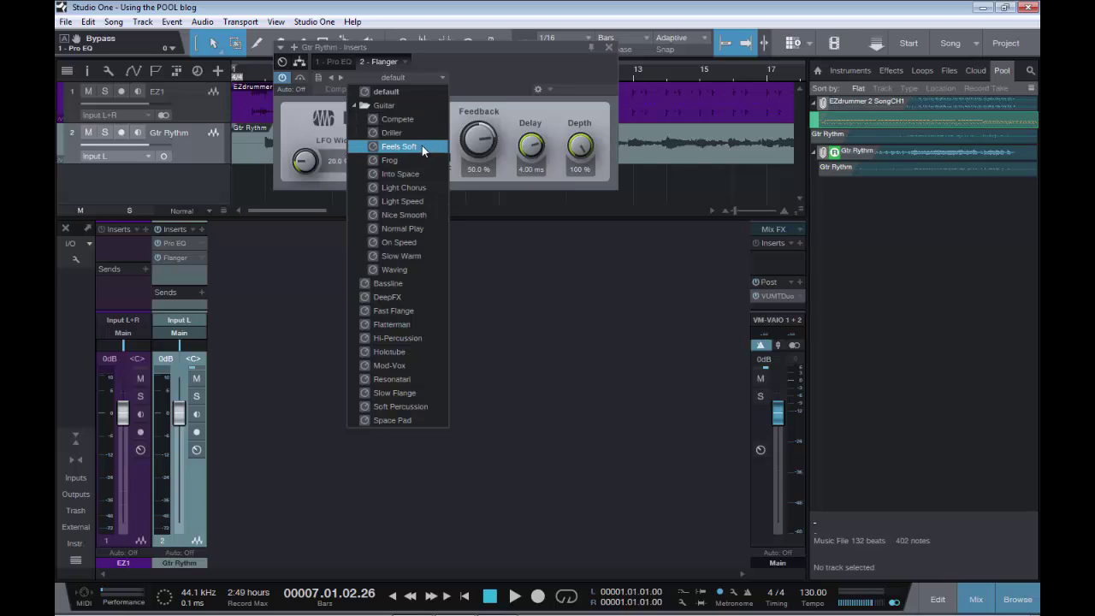
pyautogui.click(421, 146)
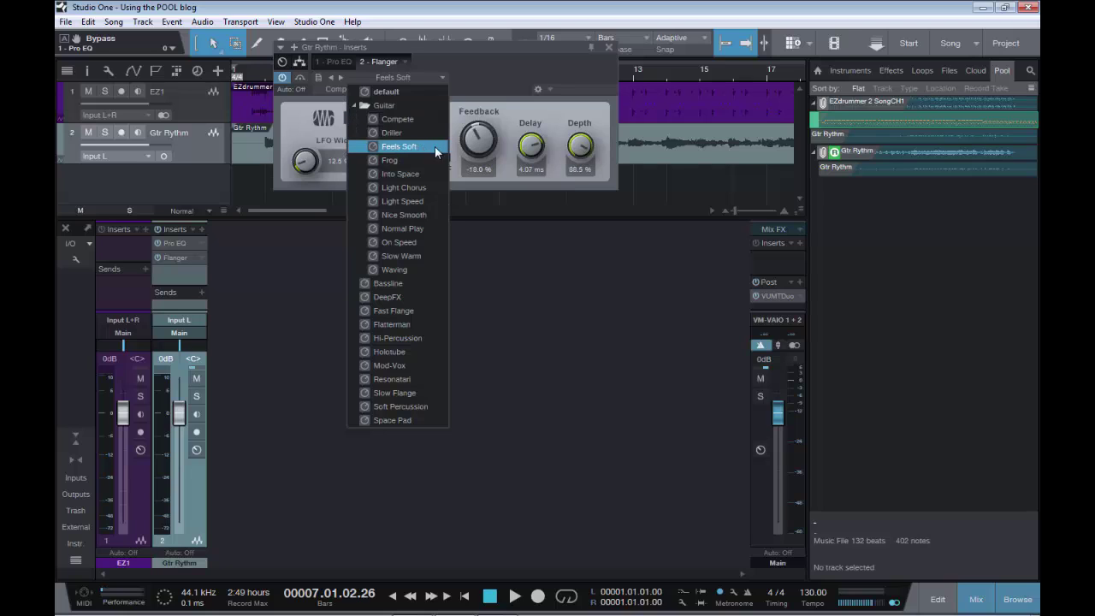
pyautogui.click(606, 52)
# - Play the flanged guitar briefly, then stop and return to bar 1
pyautogui.press('space')
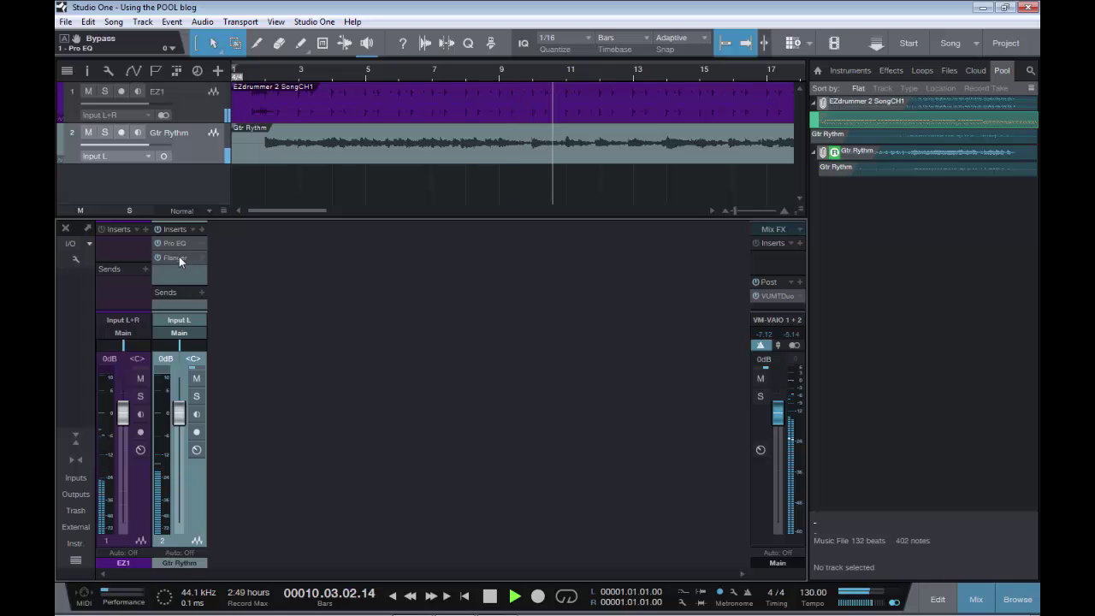
pyautogui.press('space')
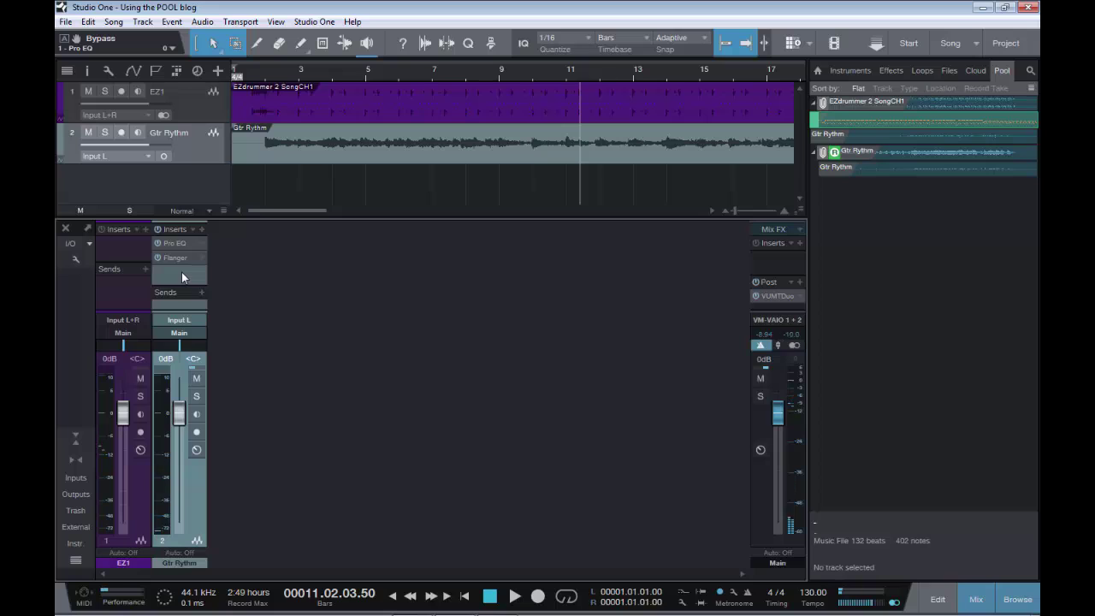
pyautogui.press(',')
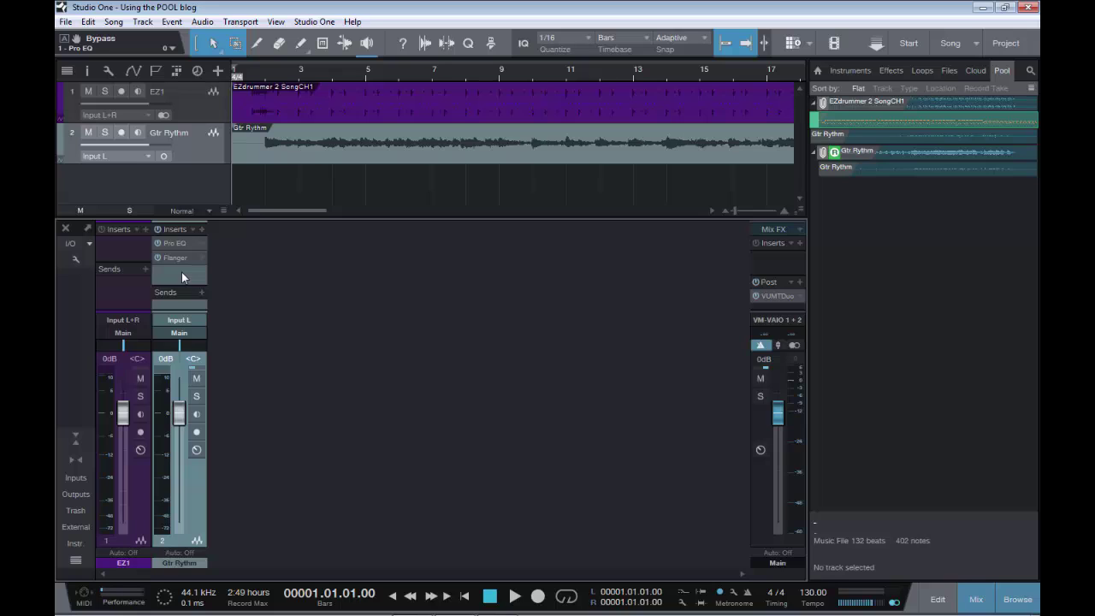
# - Transform the Gtr Rythm track to rendered audio, baking in its Pro EQ and Flanger, with Preserve Realtime State kept on
pyautogui.rightClick(182, 277)
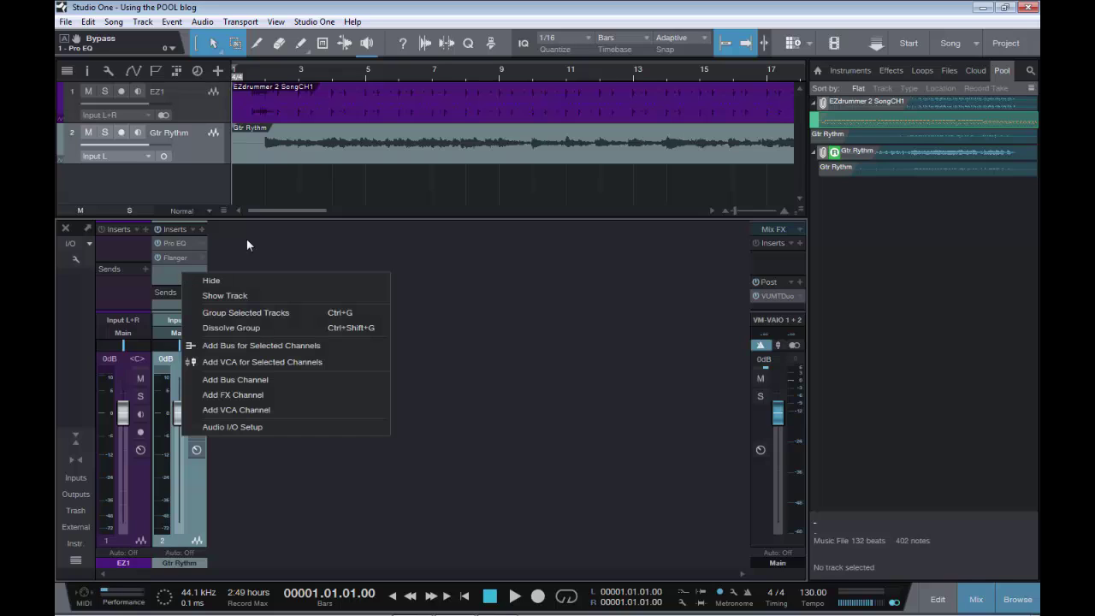
pyautogui.click(196, 149)
pyautogui.rightClick(196, 136)
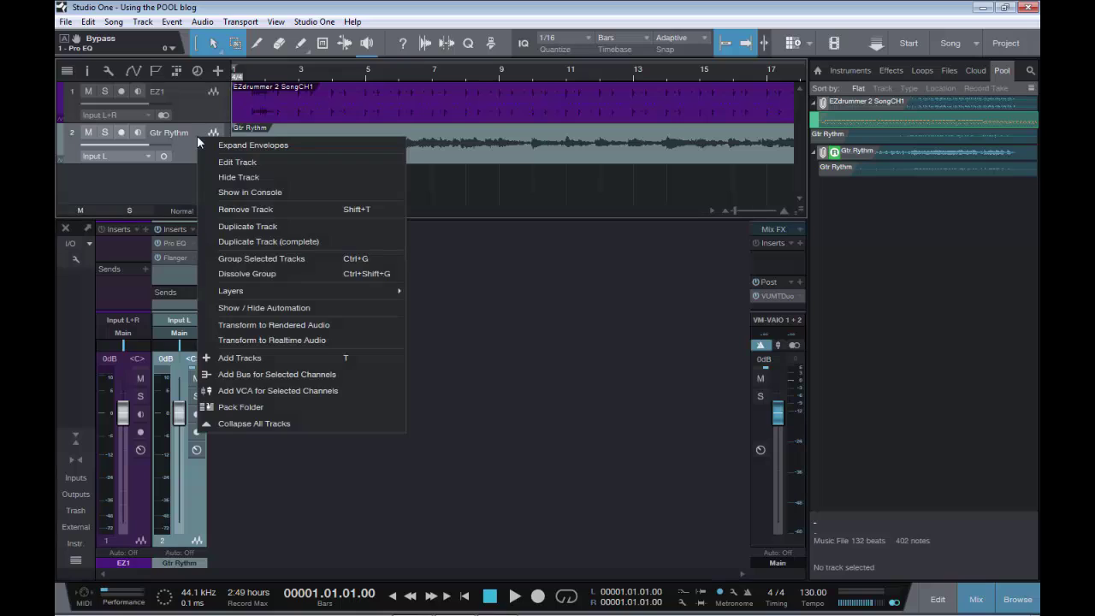
pyautogui.click(342, 327)
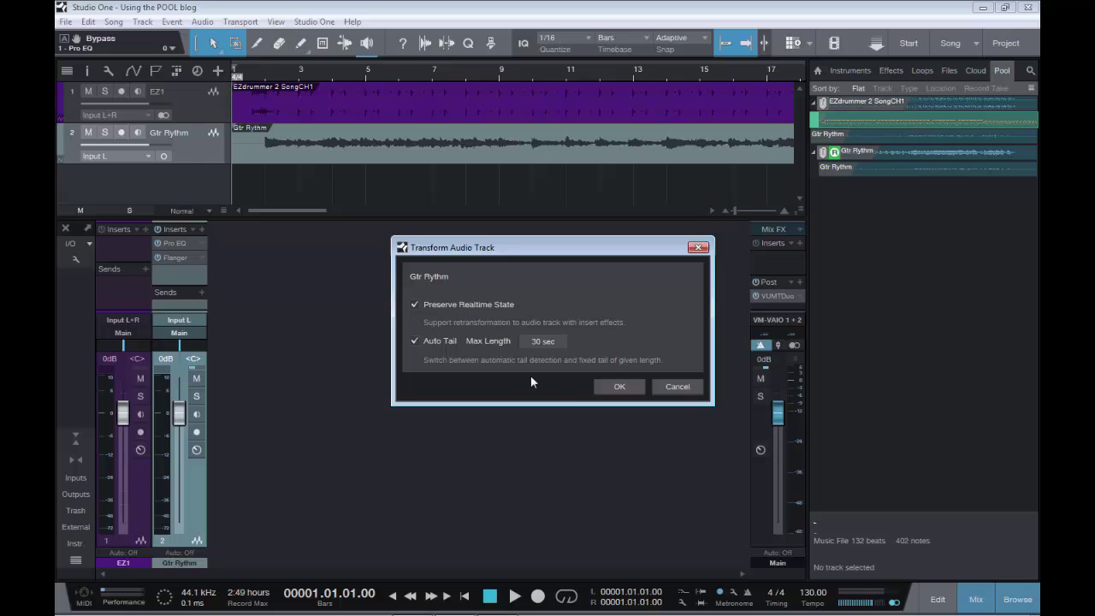
pyautogui.click(619, 386)
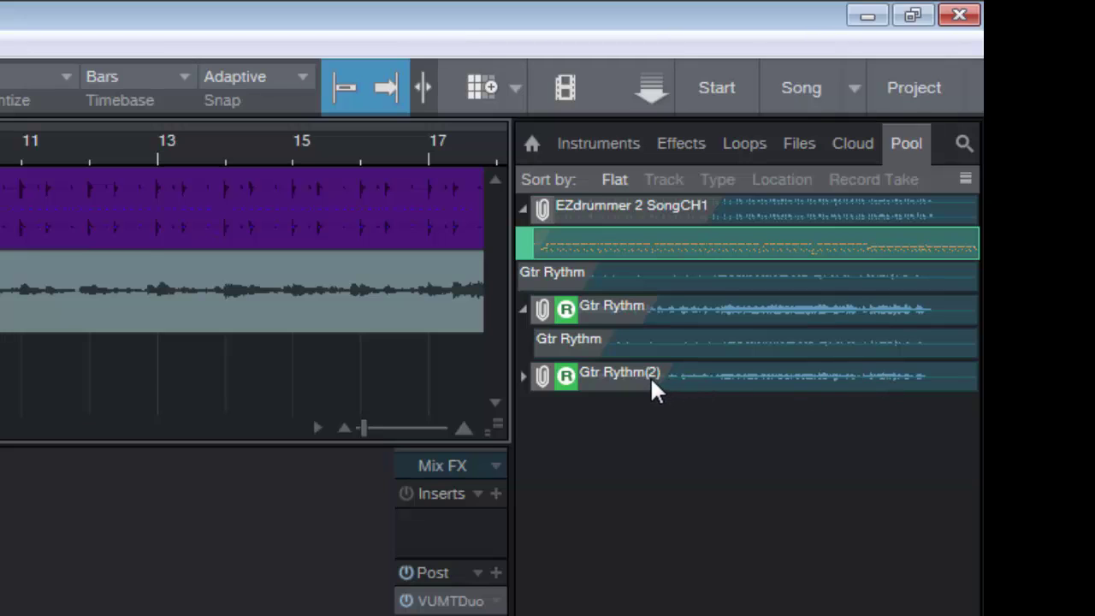
# - Expand Gtr Rythm(2) in the Pool and inspect the earlier Gtr Rythm file nested beneath it
pyautogui.click(525, 308)
pyautogui.click(526, 308)
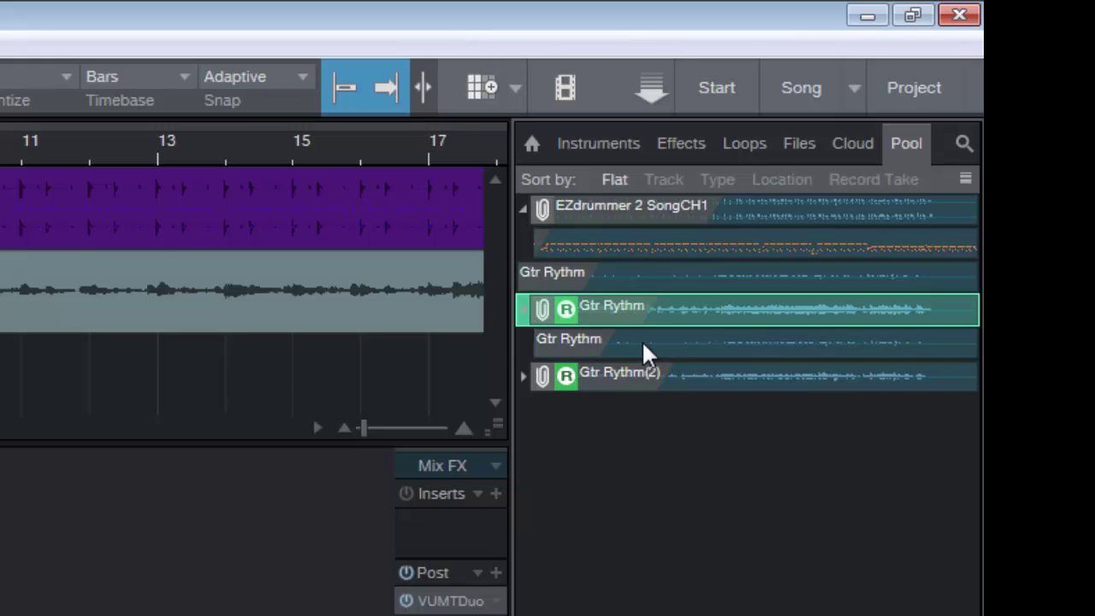
pyautogui.click(644, 346)
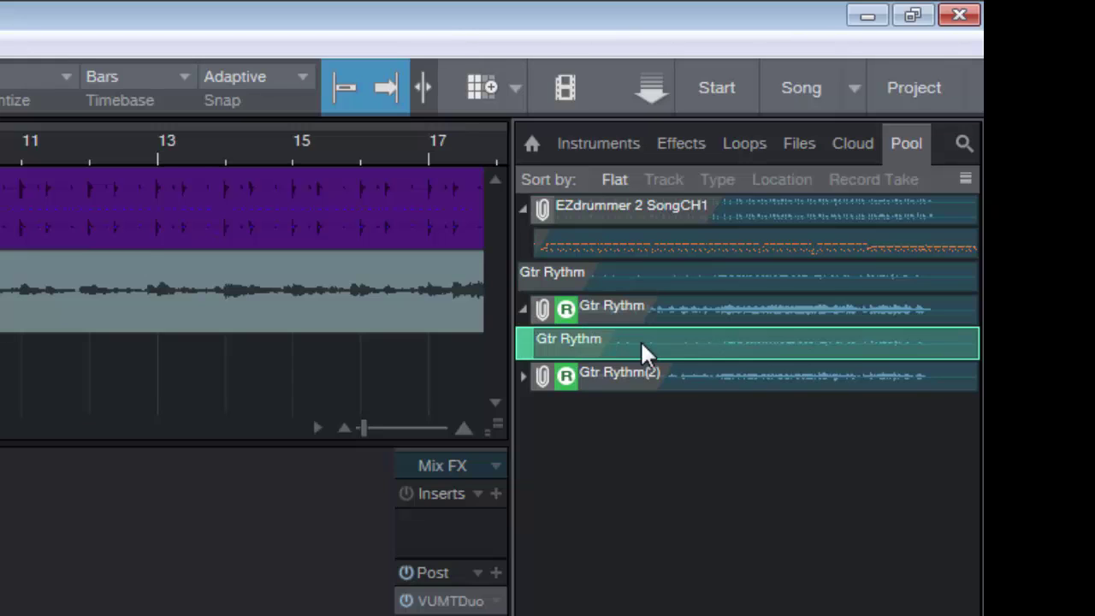
pyautogui.click(674, 310)
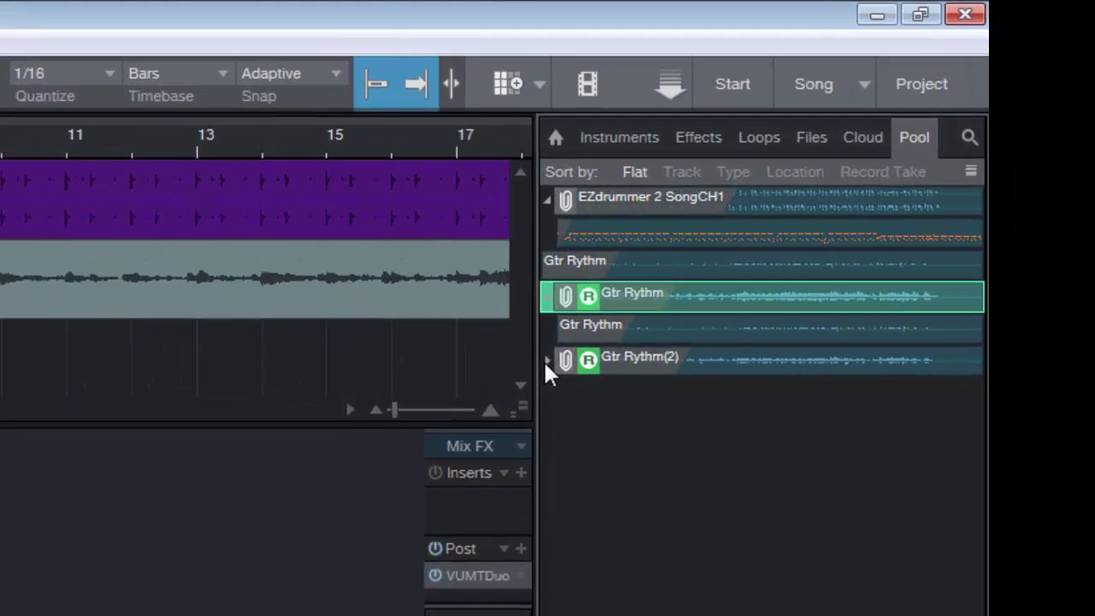
pyautogui.click(813, 184)
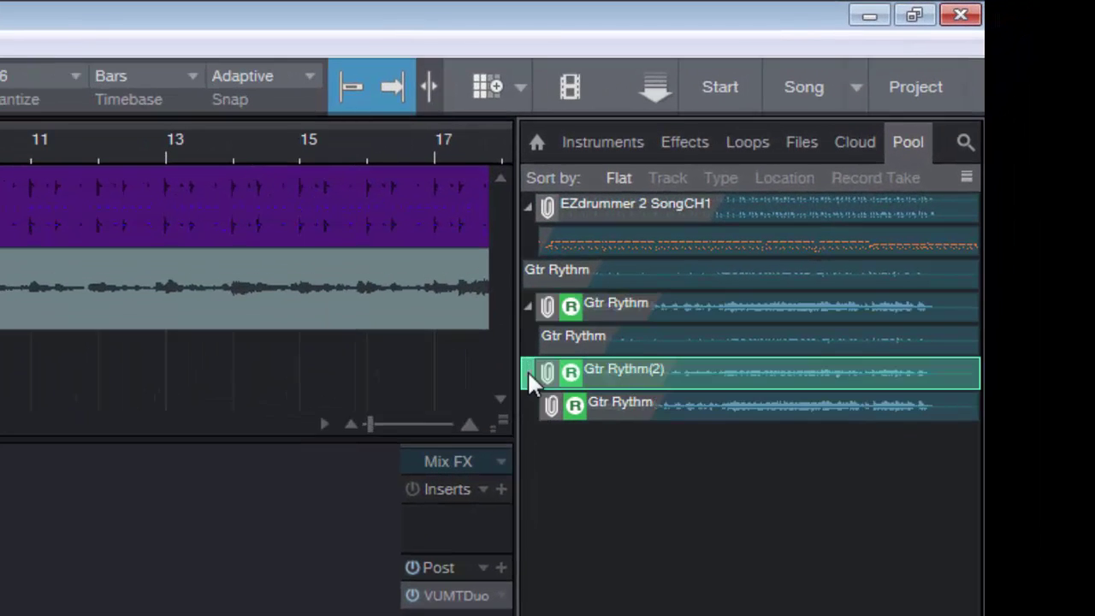
pyautogui.click(720, 406)
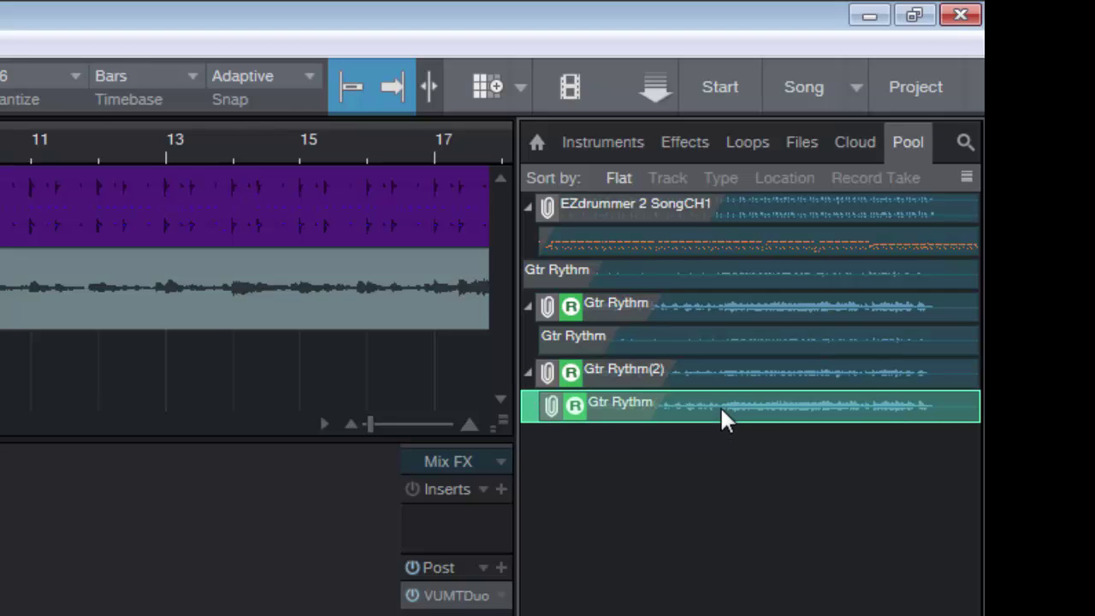
pyautogui.click(713, 374)
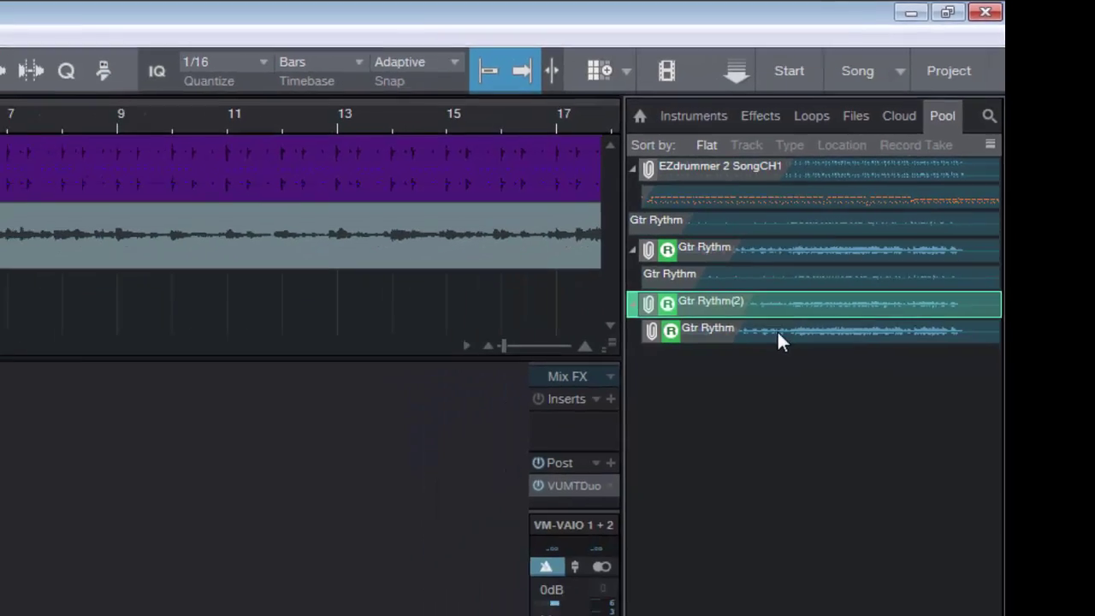
pyautogui.click(779, 334)
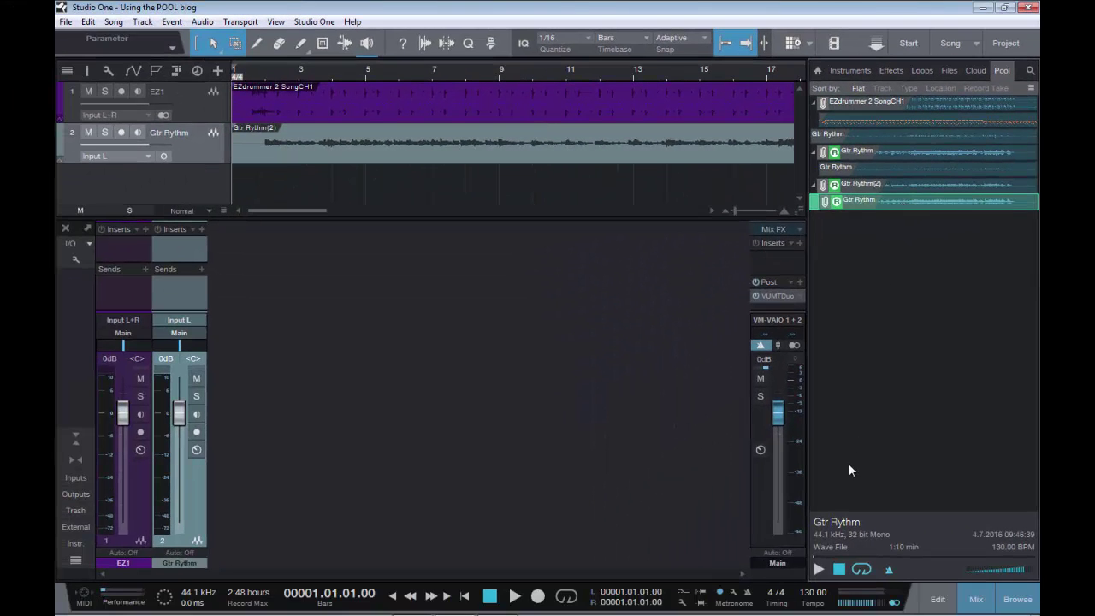
pyautogui.click(818, 571)
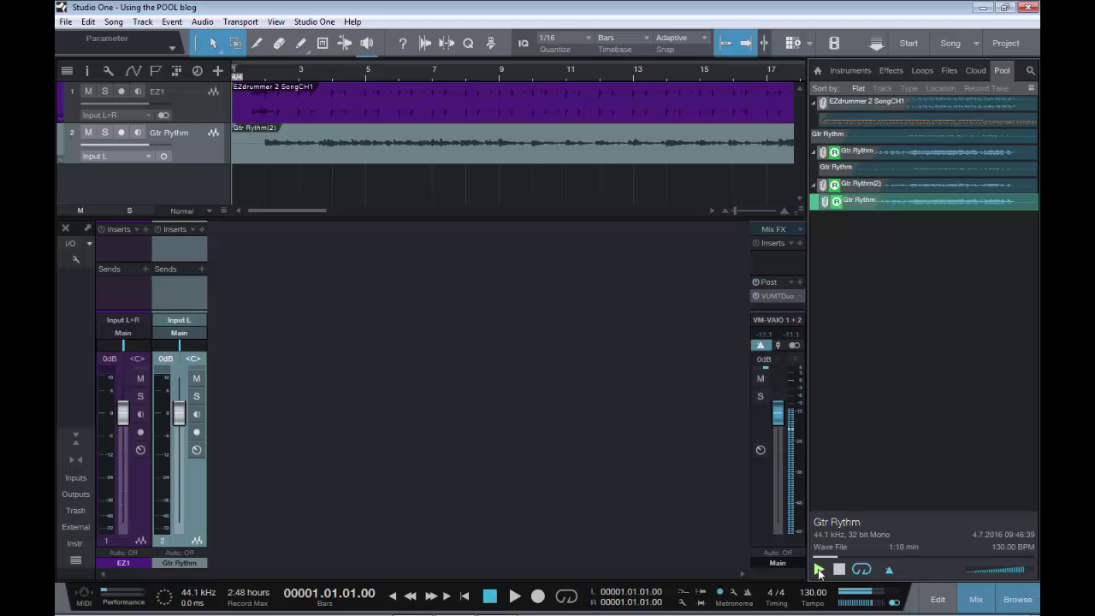
pyautogui.click(841, 569)
pyautogui.click(888, 184)
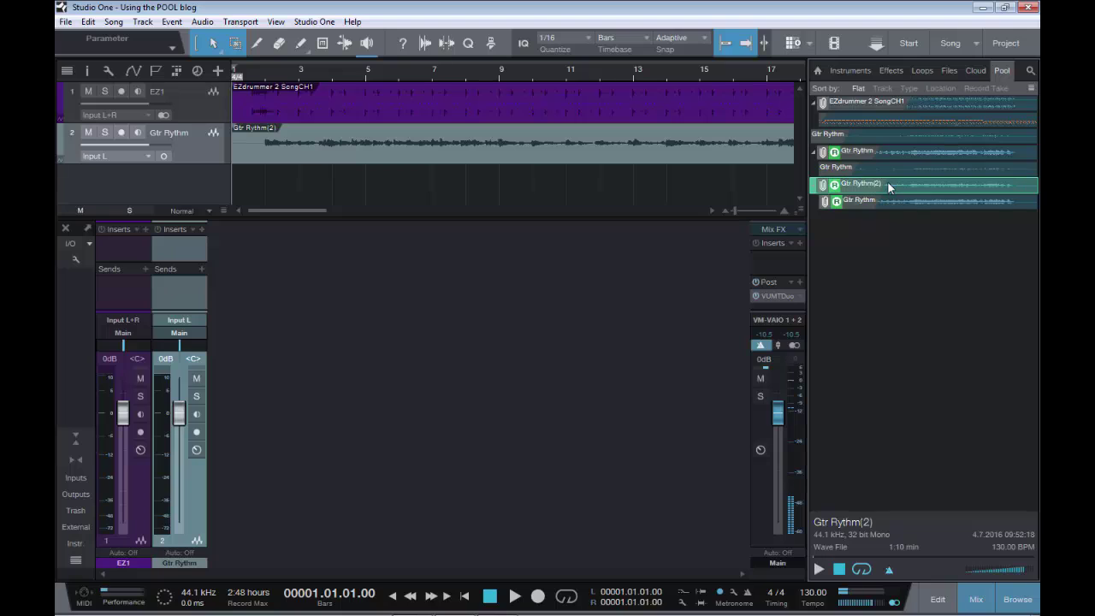
pyautogui.click(819, 570)
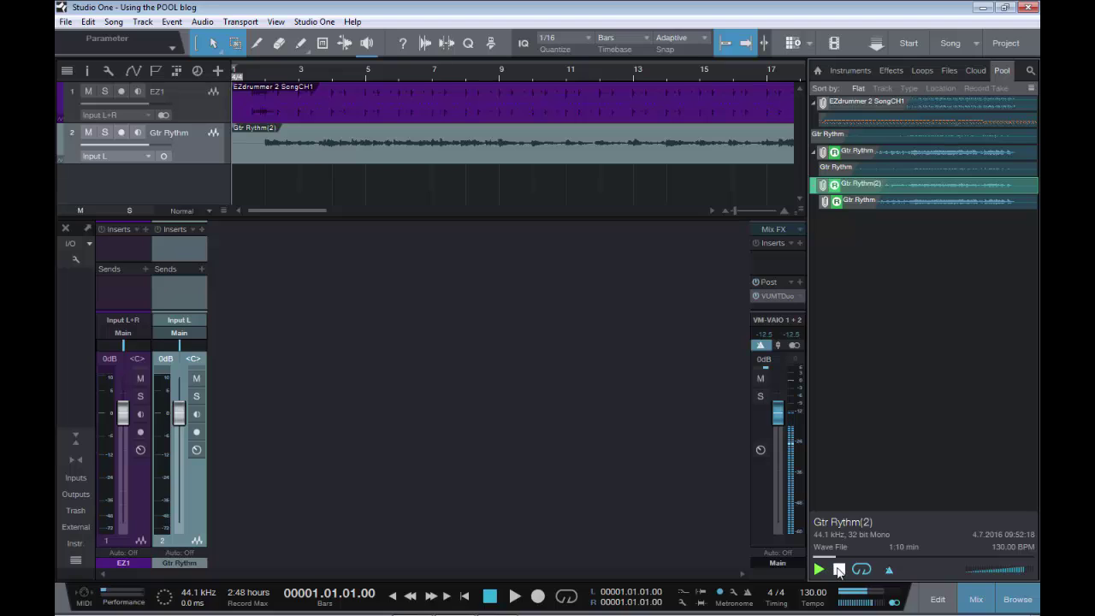
pyautogui.click(838, 571)
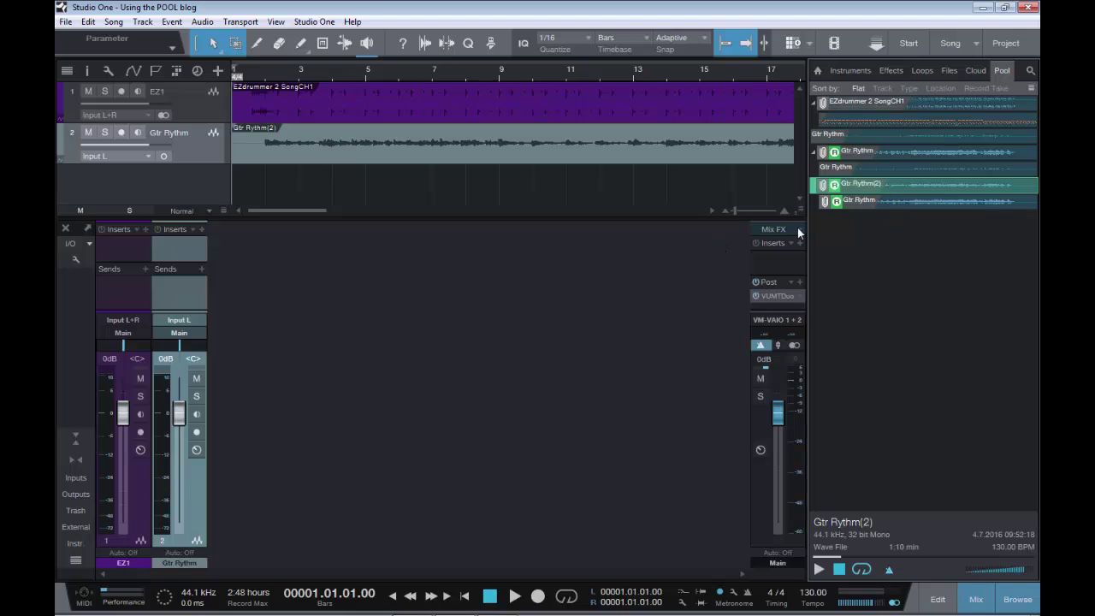
# - Hide the Browser panel with F5 so the arrangement fills the window
pyautogui.moveTo(863, 208); pyautogui.dragTo(836, 128)
pyautogui.press('F5')
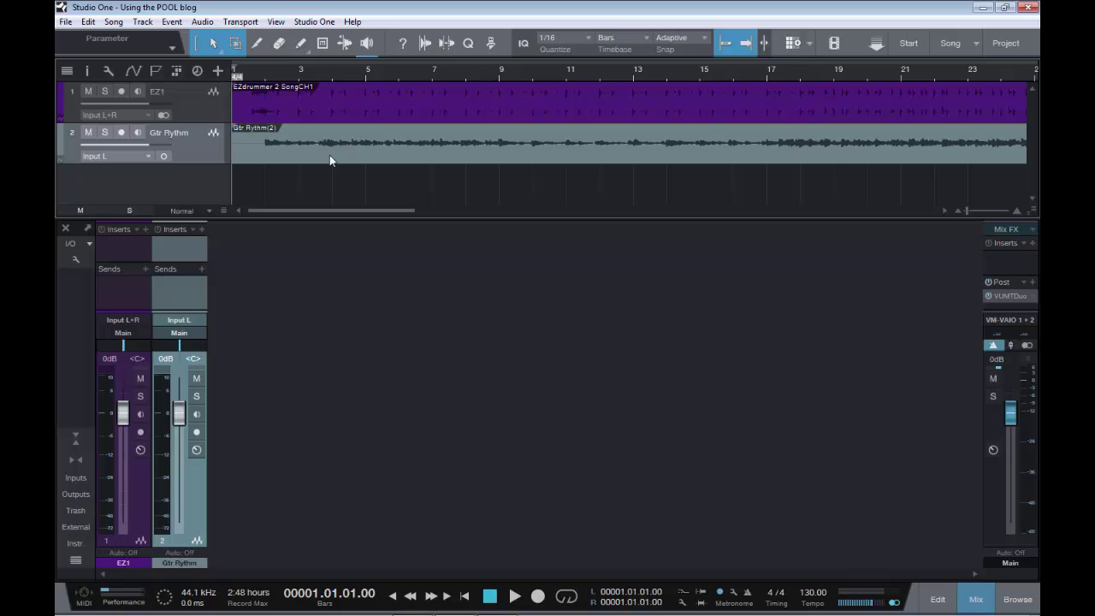
# - Reopen the Pool and drag the original Gtr Rythm file onto a new third track
pyautogui.press('F5')
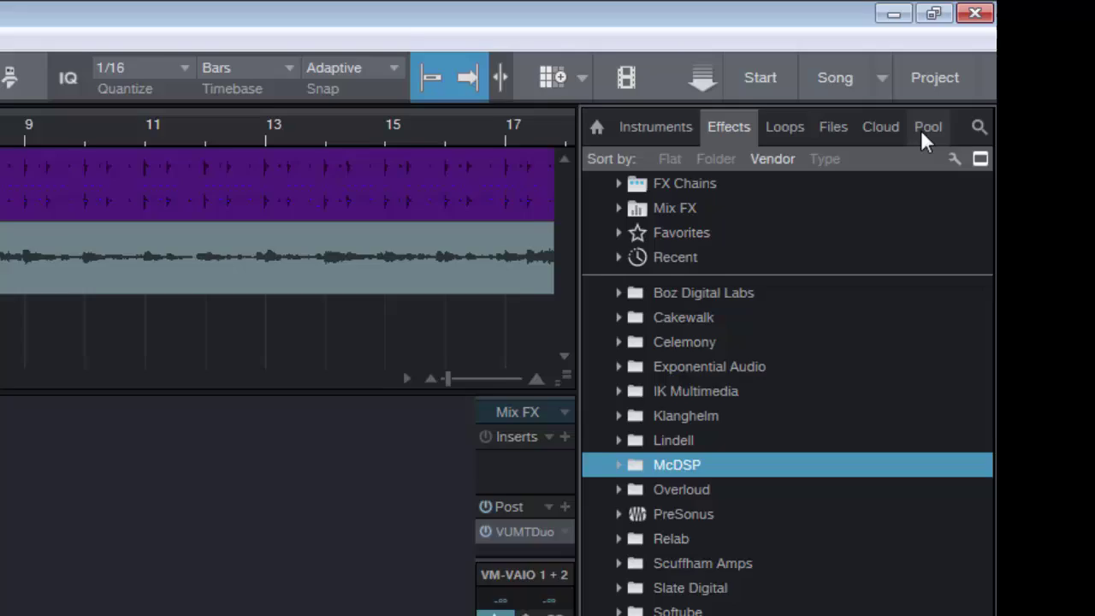
pyautogui.click(974, 92)
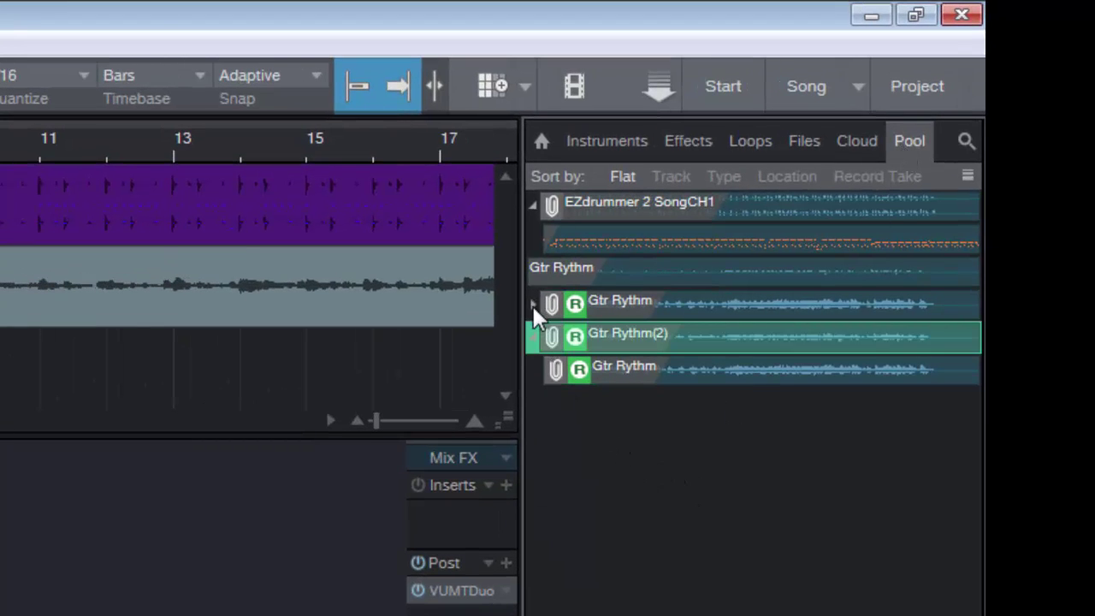
pyautogui.click(690, 371)
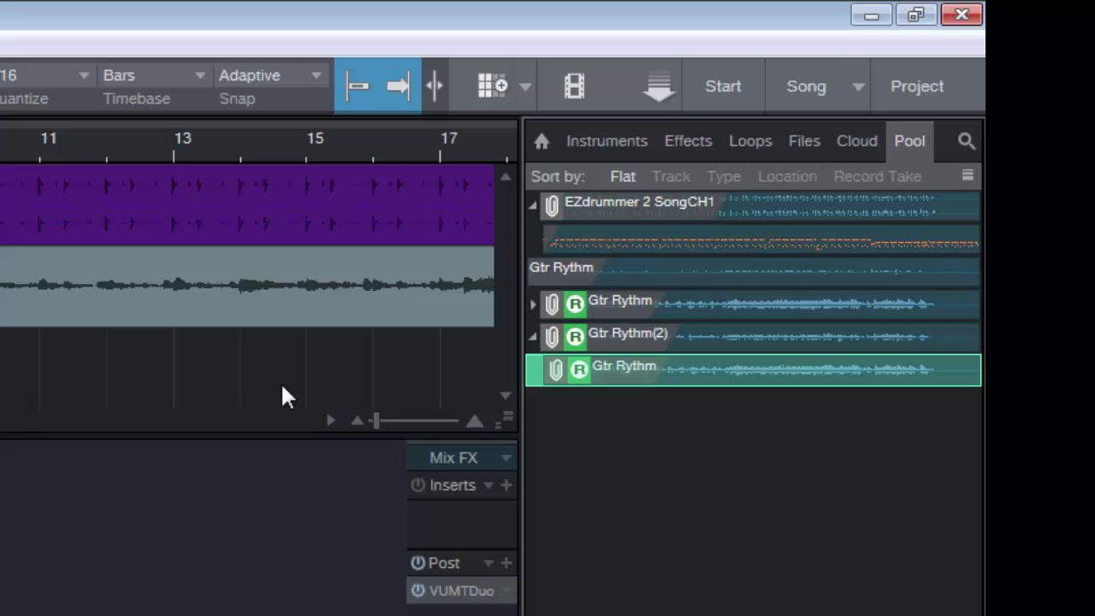
pyautogui.click(534, 303)
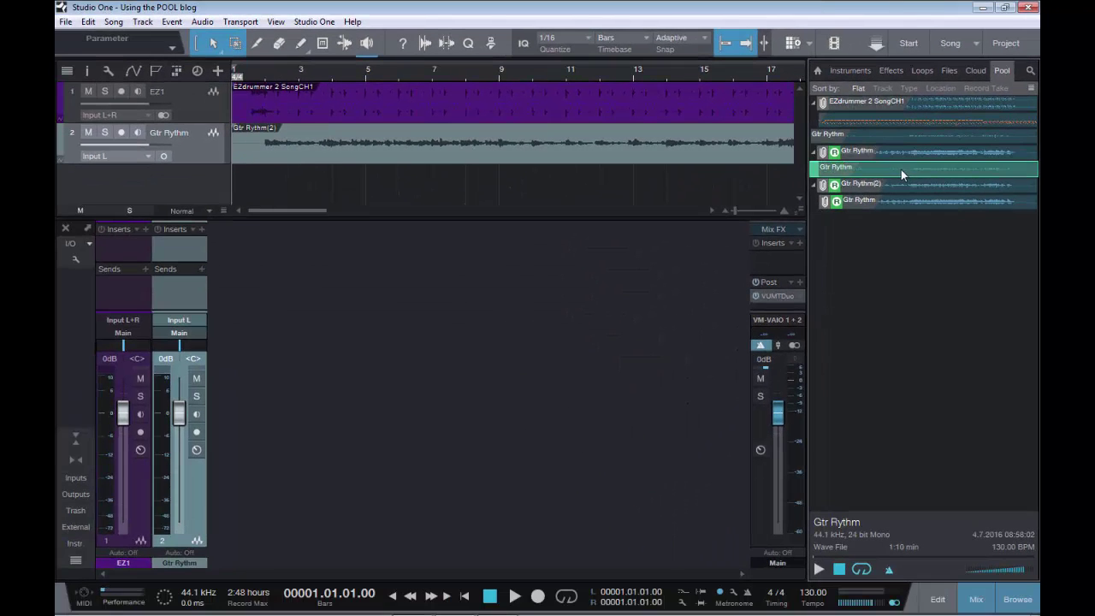
pyautogui.moveTo(901, 168); pyautogui.dragTo(235, 179)
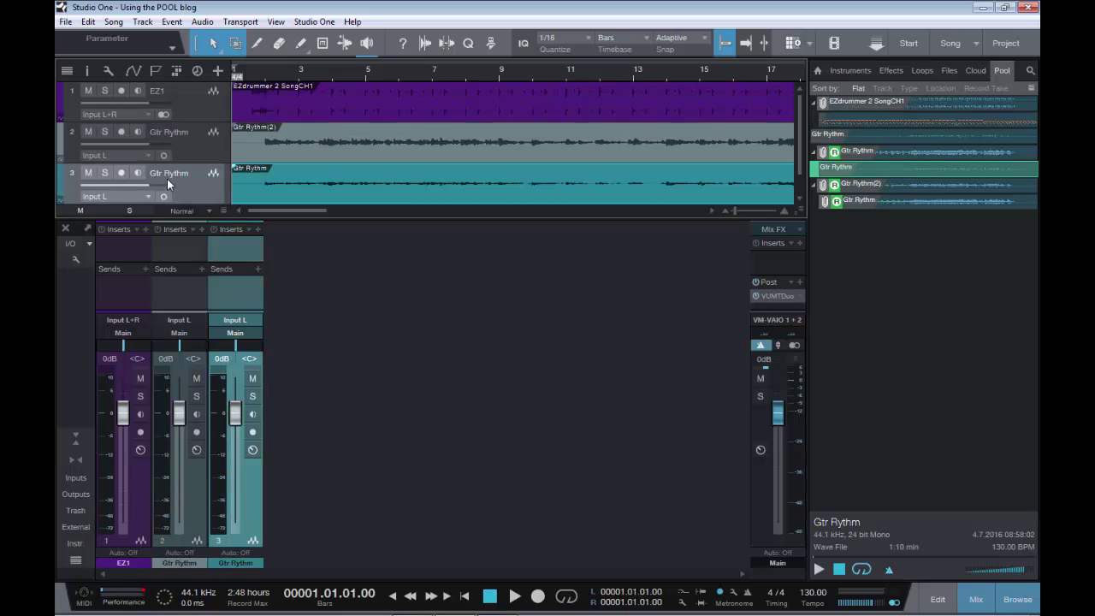
# - Remove the Gtr Rythm(2) track, then solo the remaining Gtr Rythm track and play it back
pyautogui.click(182, 136)
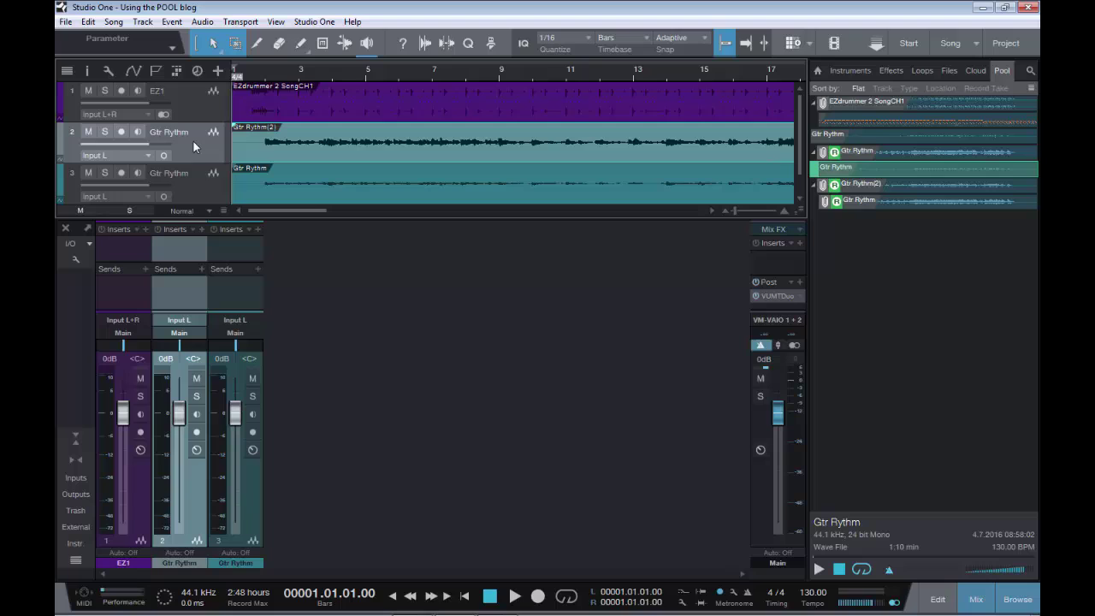
pyautogui.rightClick(193, 146)
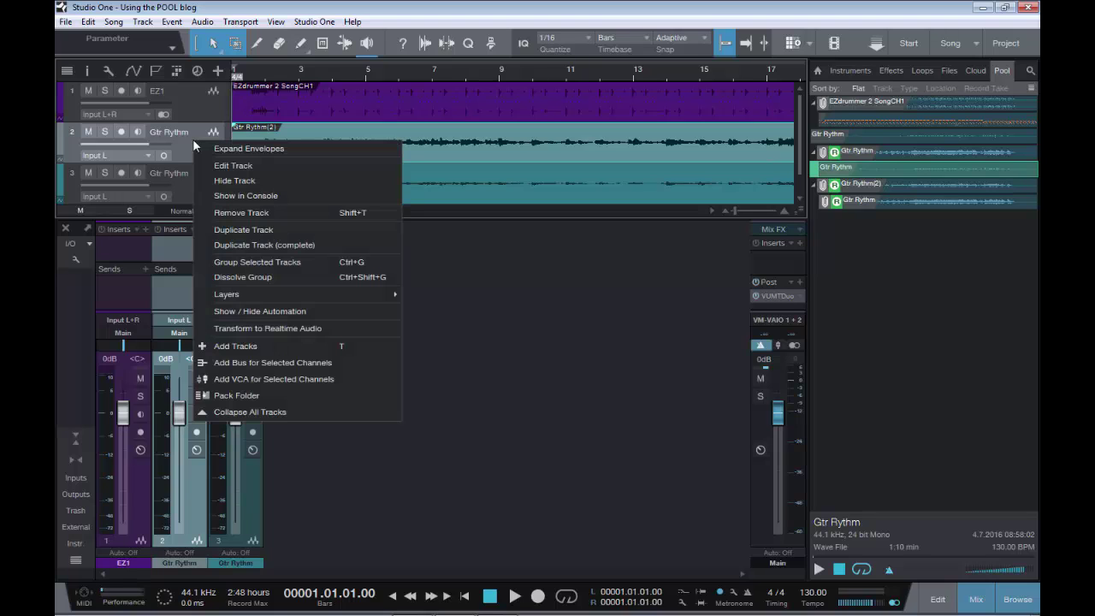
pyautogui.click(266, 214)
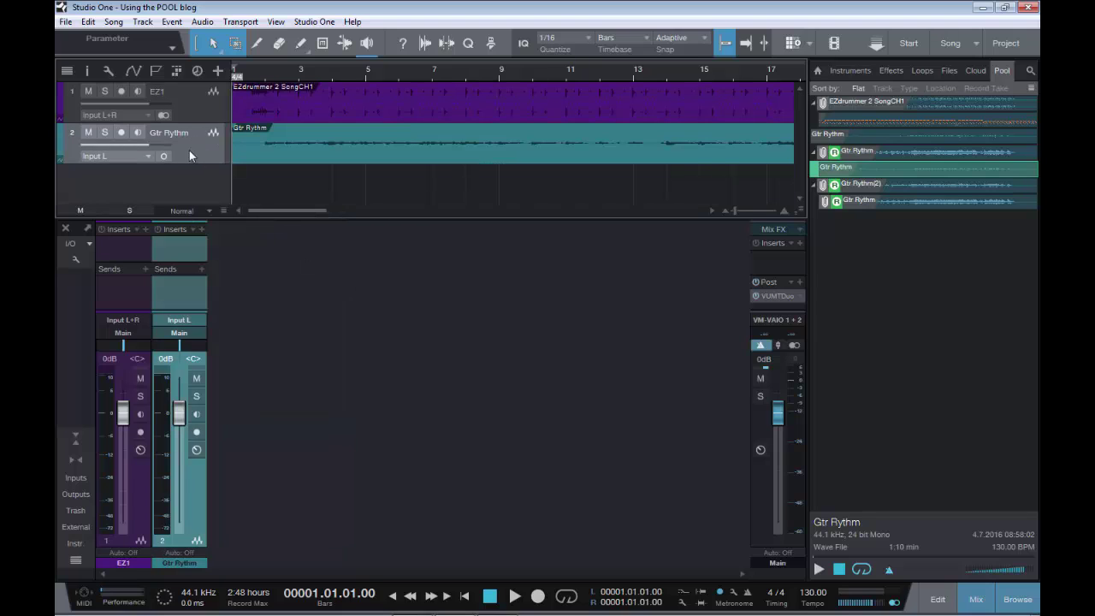
pyautogui.click(104, 133)
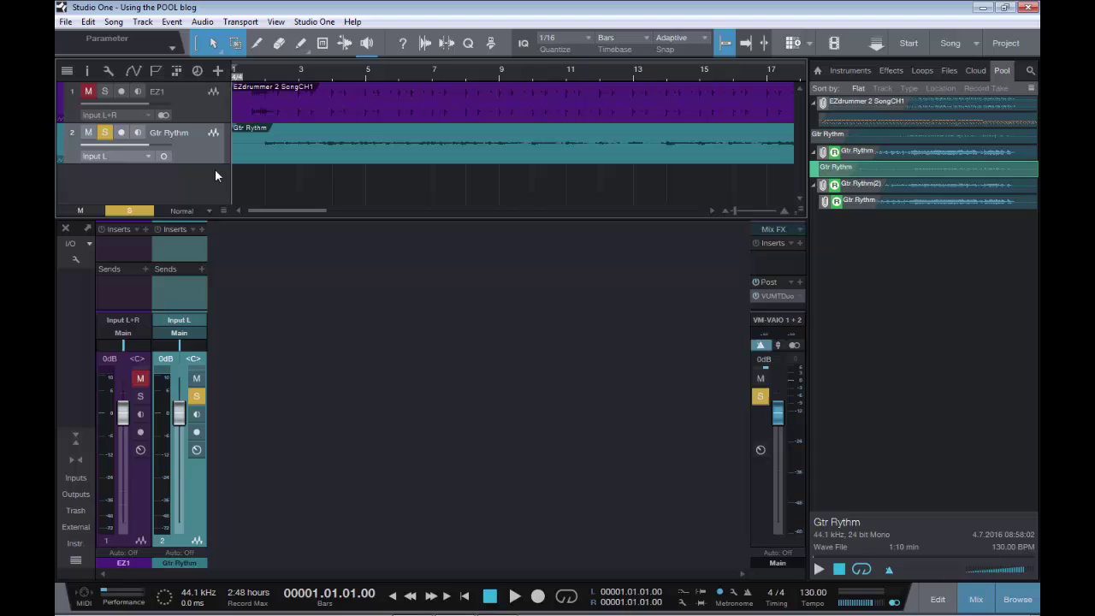
pyautogui.press('space')
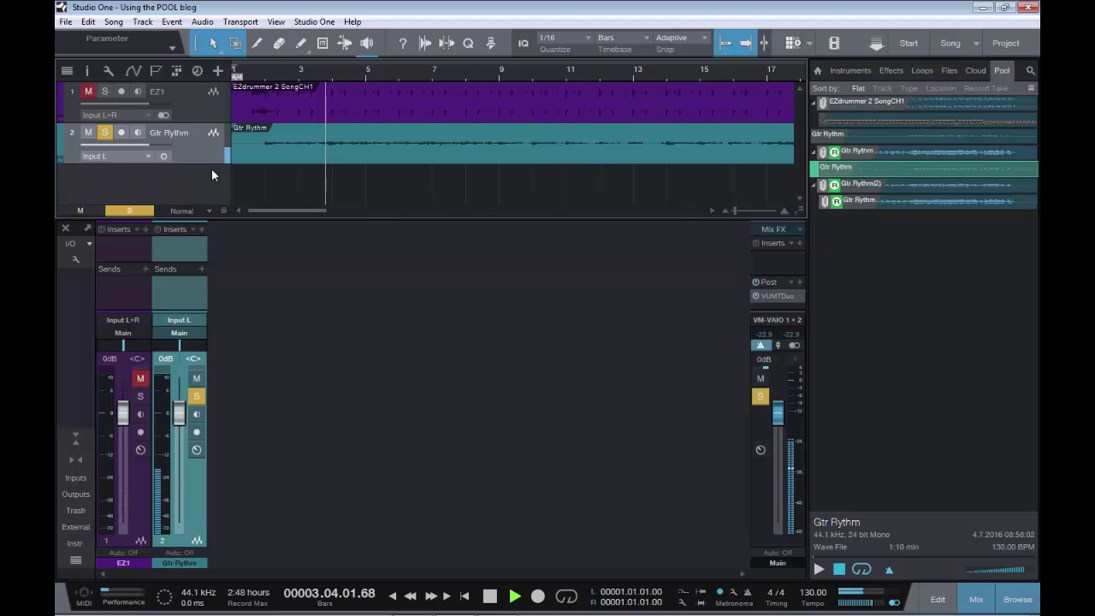
pyautogui.press('space')
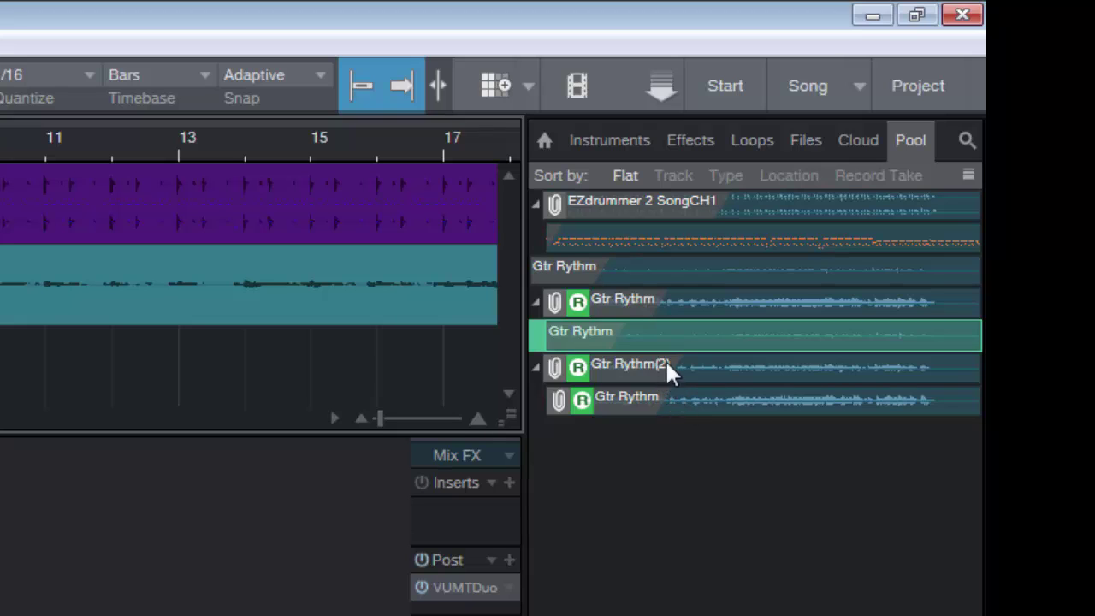
# - Rename the Gtr Rythm Pool file to 'Gtr Rythm TH2'
pyautogui.click(534, 367)
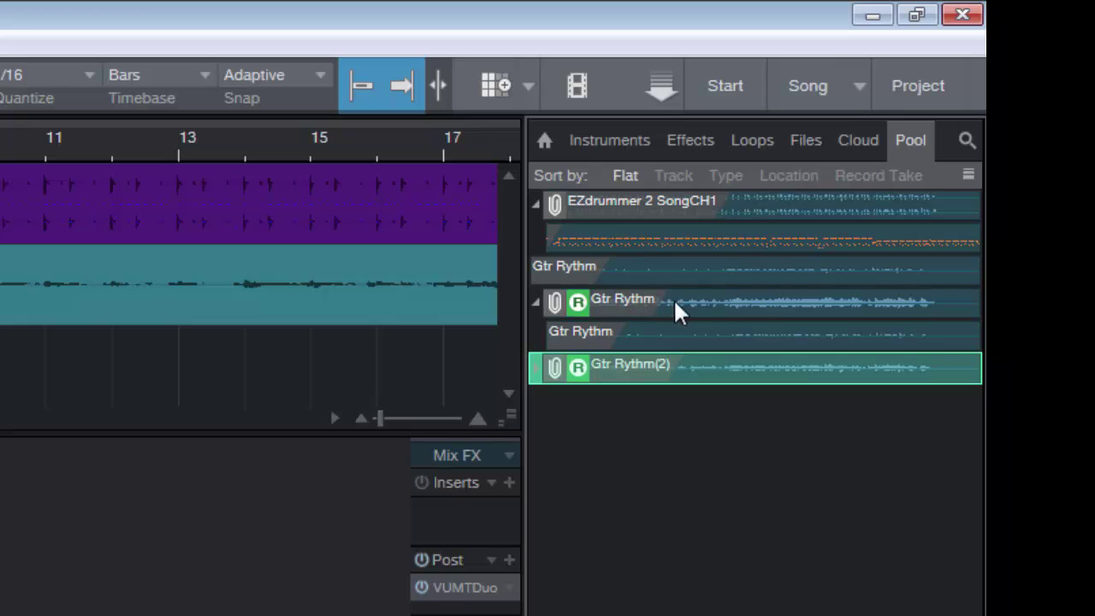
pyautogui.click(698, 313)
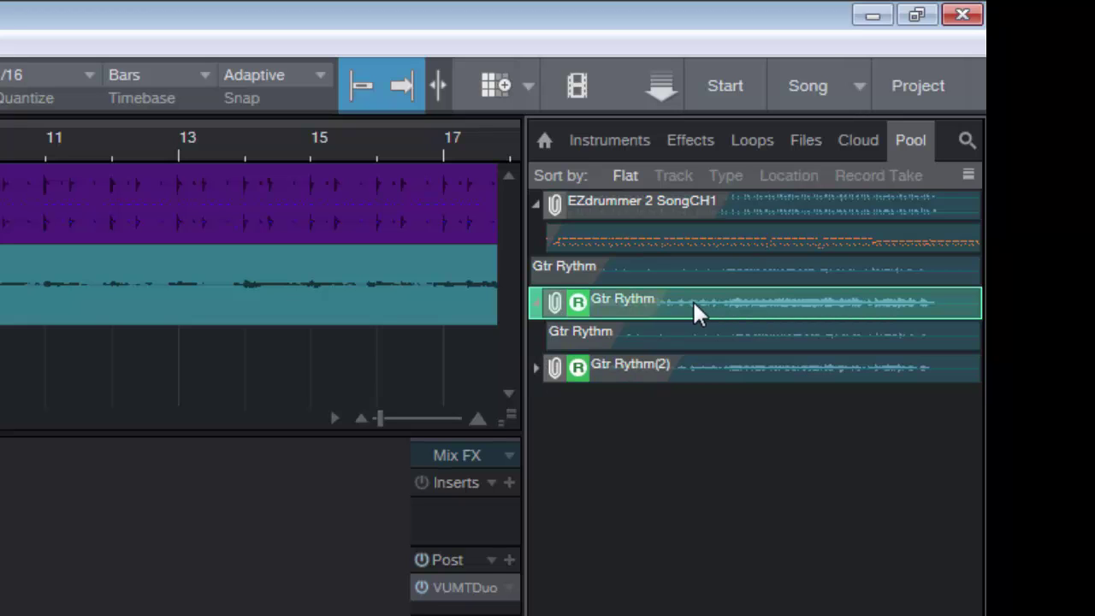
pyautogui.rightClick(693, 302)
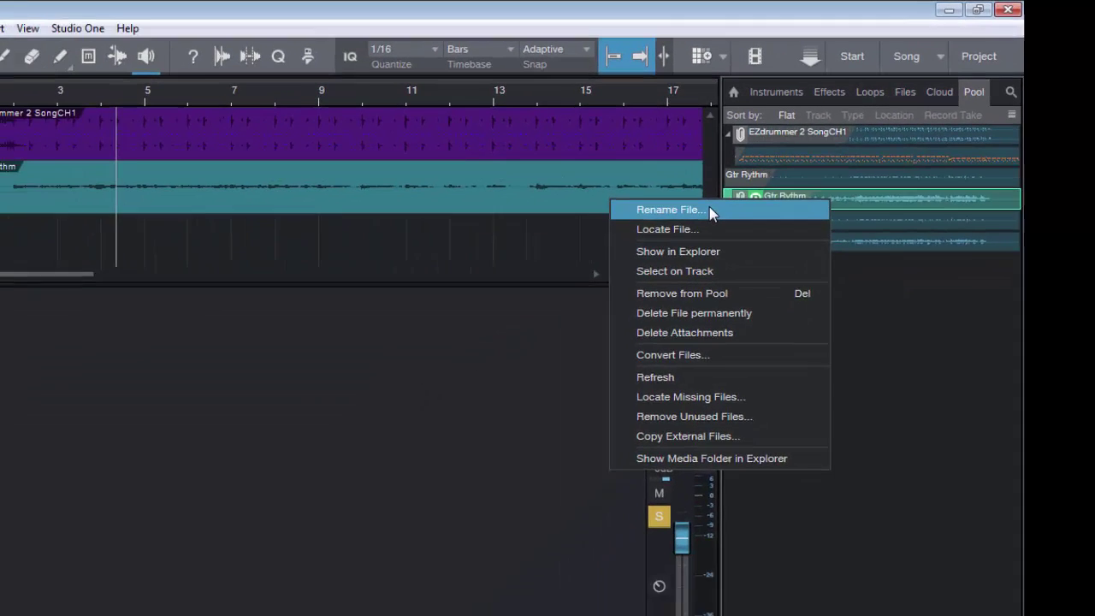
pyautogui.click(509, 317)
pyautogui.click(503, 392)
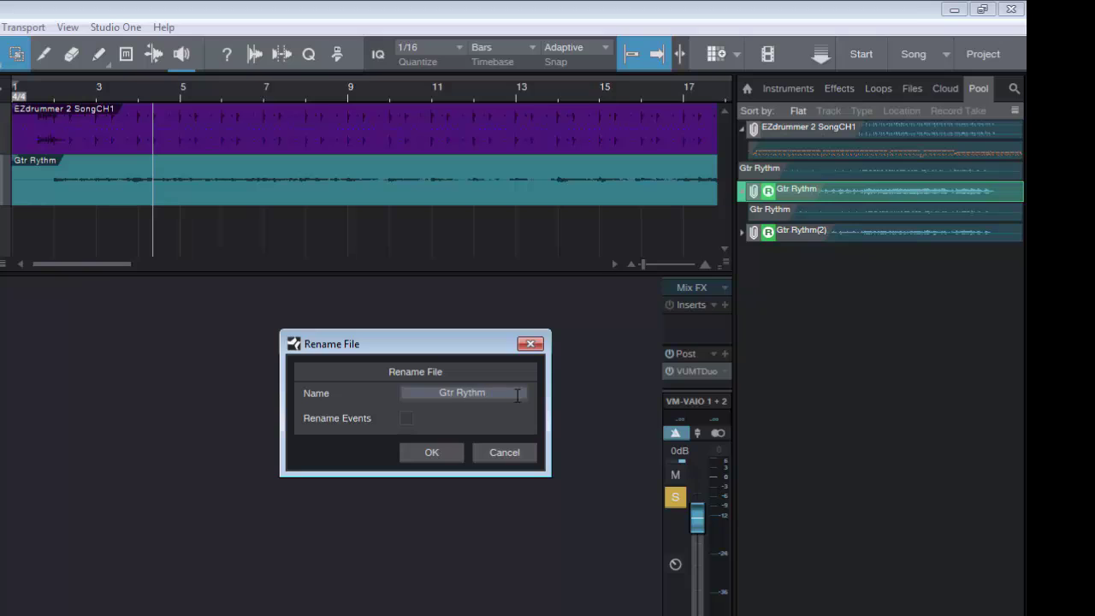
pyautogui.write('TH2')
pyautogui.press('Return')
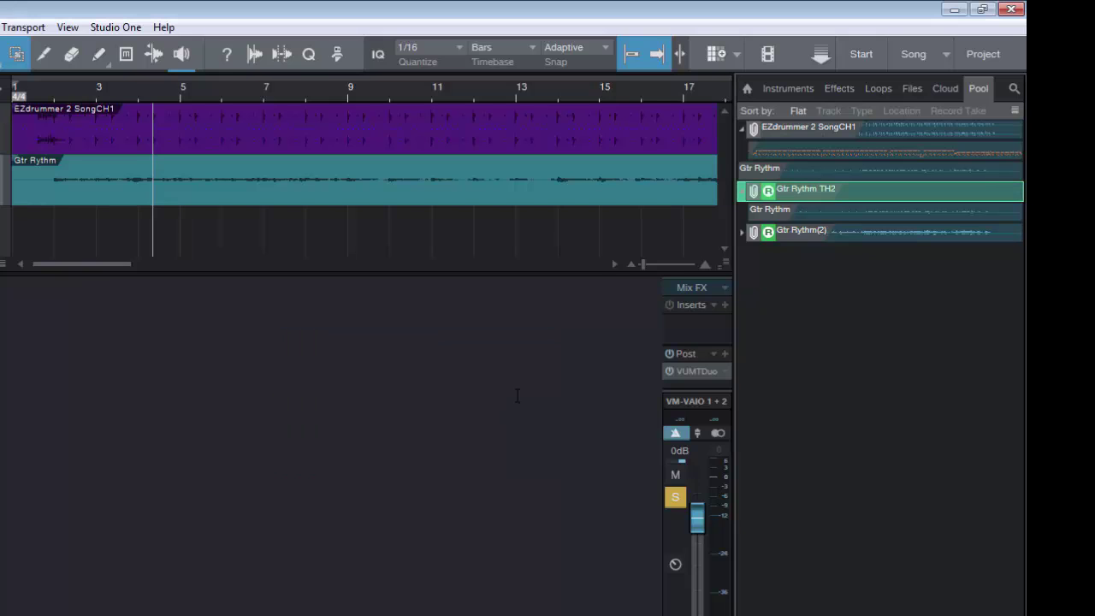
# - Rename Gtr Rythm(2) to 'Gtr Rythm Eq and Flange' and expand it to show its nested source
pyautogui.click(815, 232)
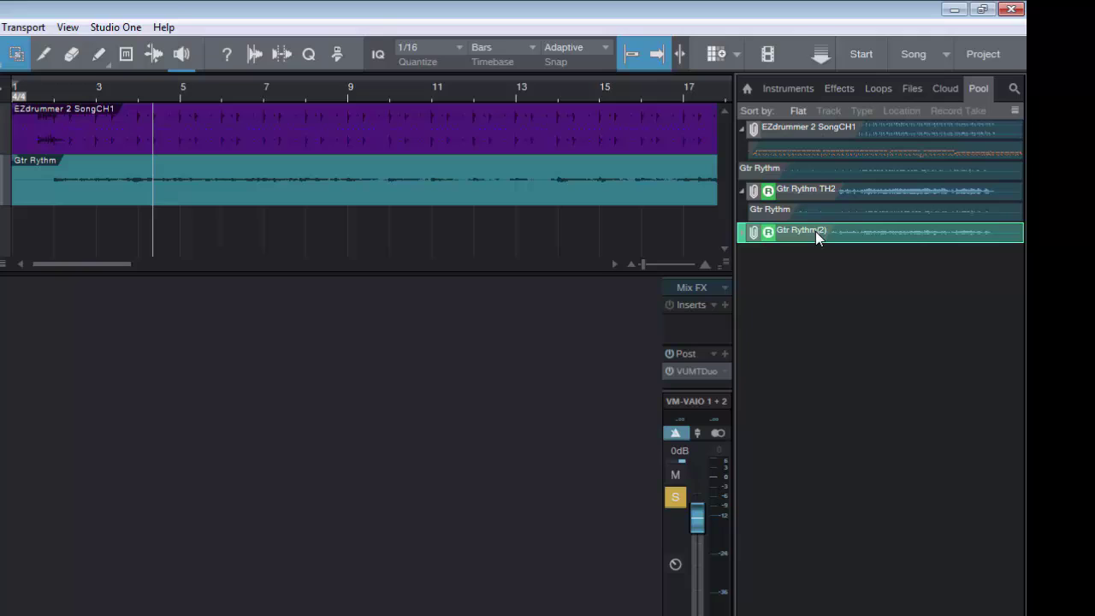
pyautogui.rightClick(815, 231)
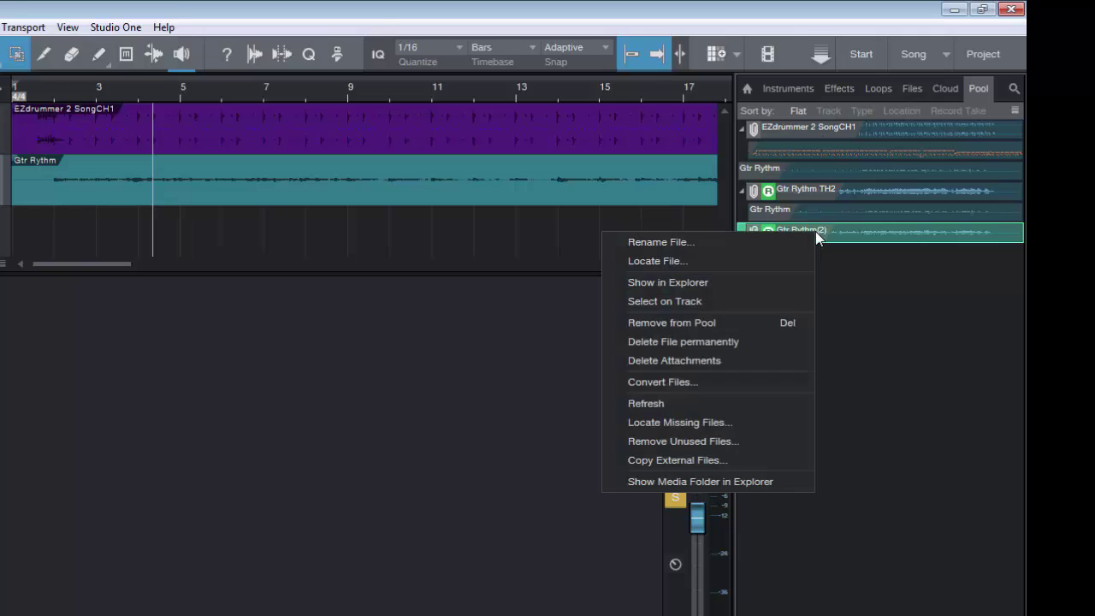
pyautogui.click(746, 248)
pyautogui.click(496, 392)
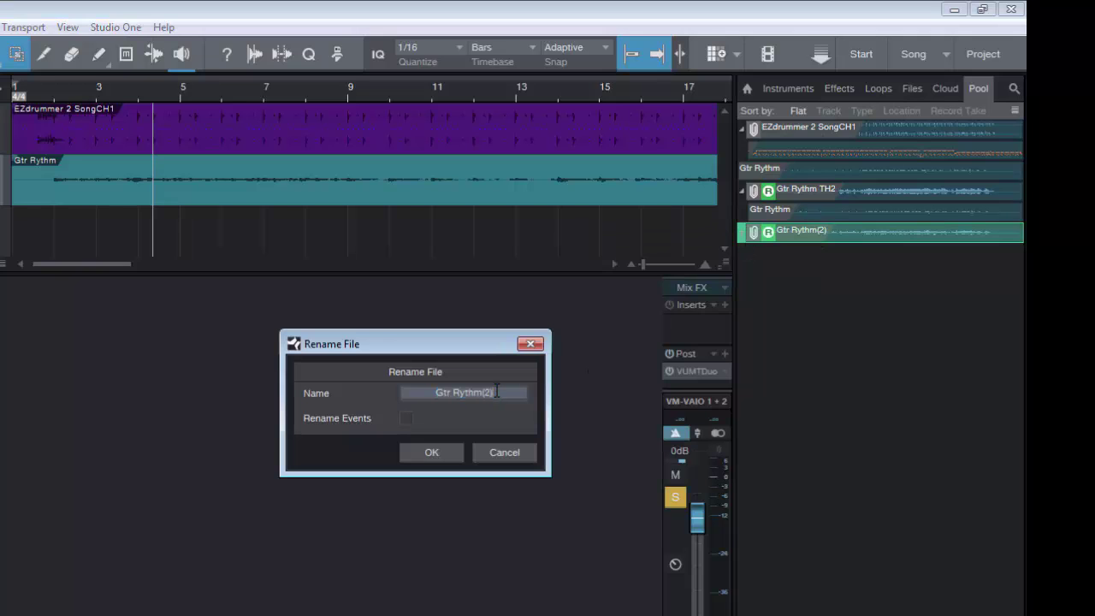
pyautogui.press('BackSpace')
pyautogui.press('BackSpace')
pyautogui.press('BackSpace')
pyautogui.write('Eq and Flange')
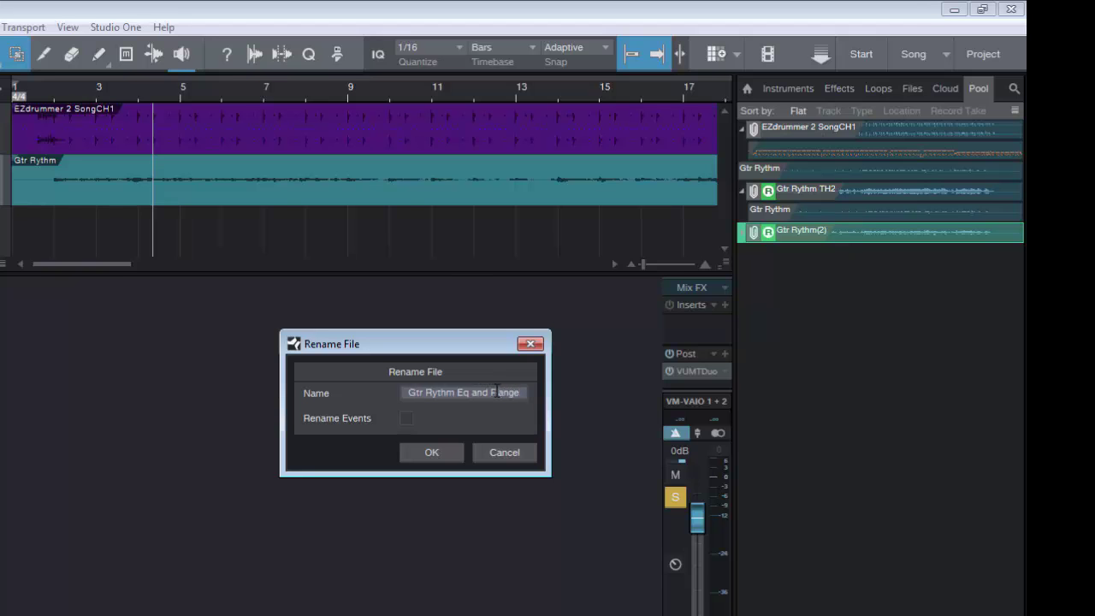
pyautogui.press('Return')
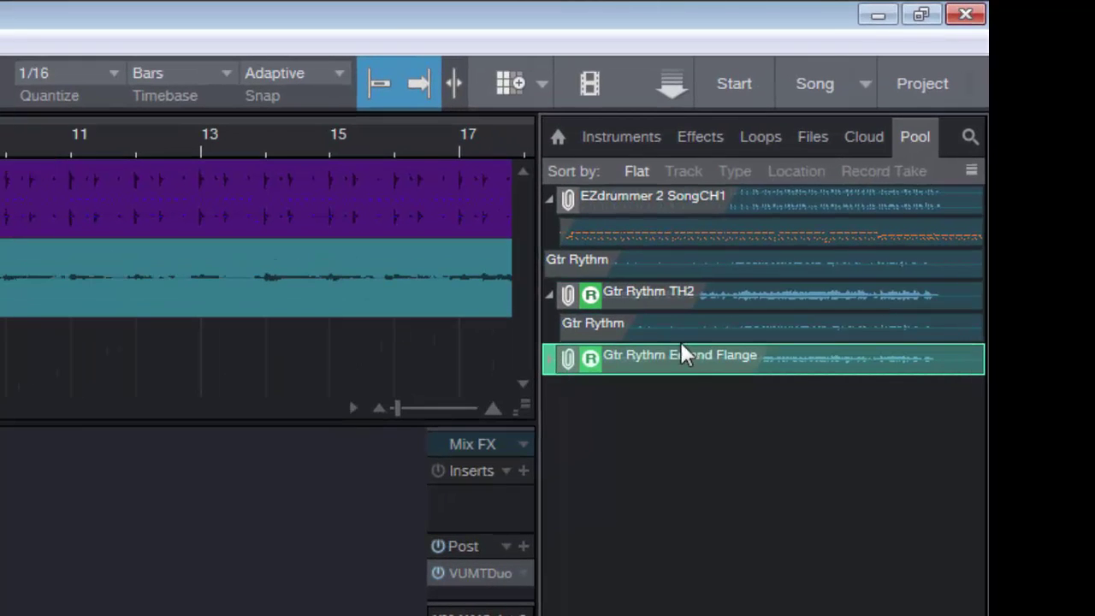
pyautogui.click(547, 360)
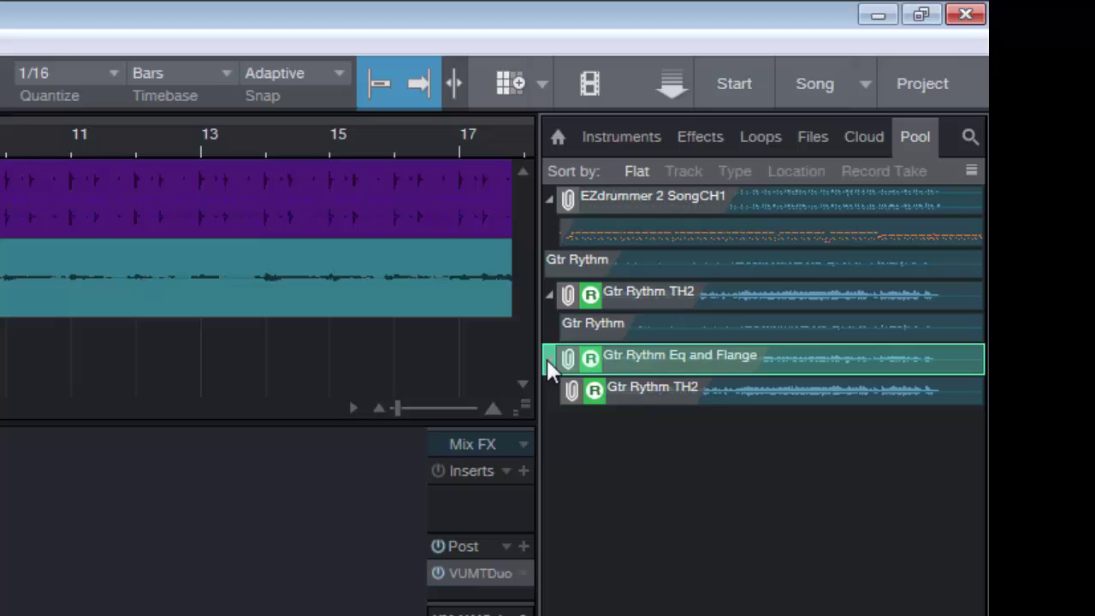
pyautogui.click(549, 363)
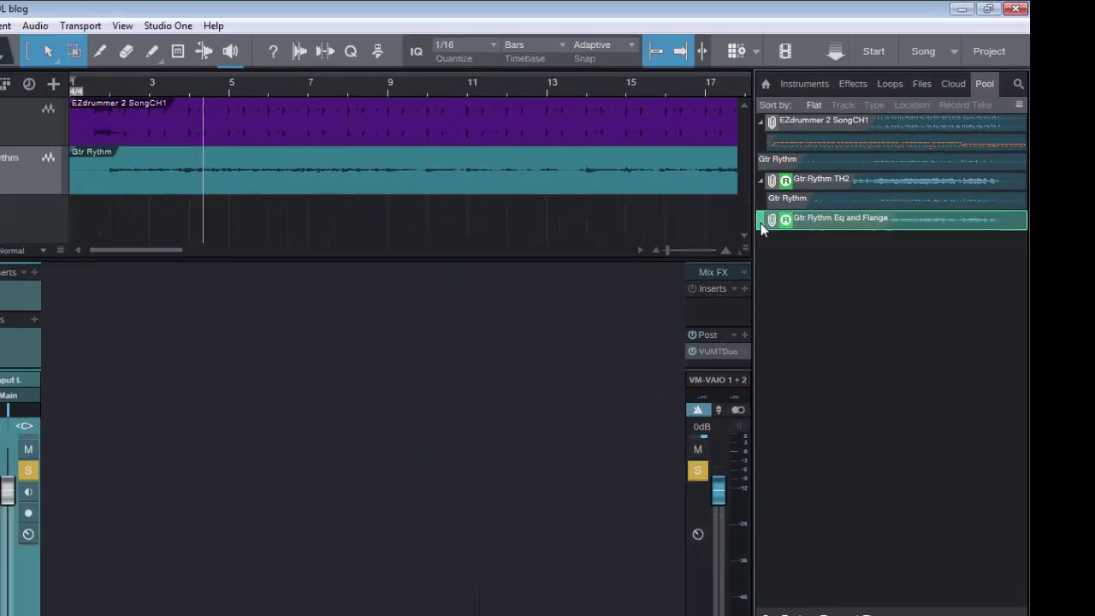
pyautogui.click(760, 220)
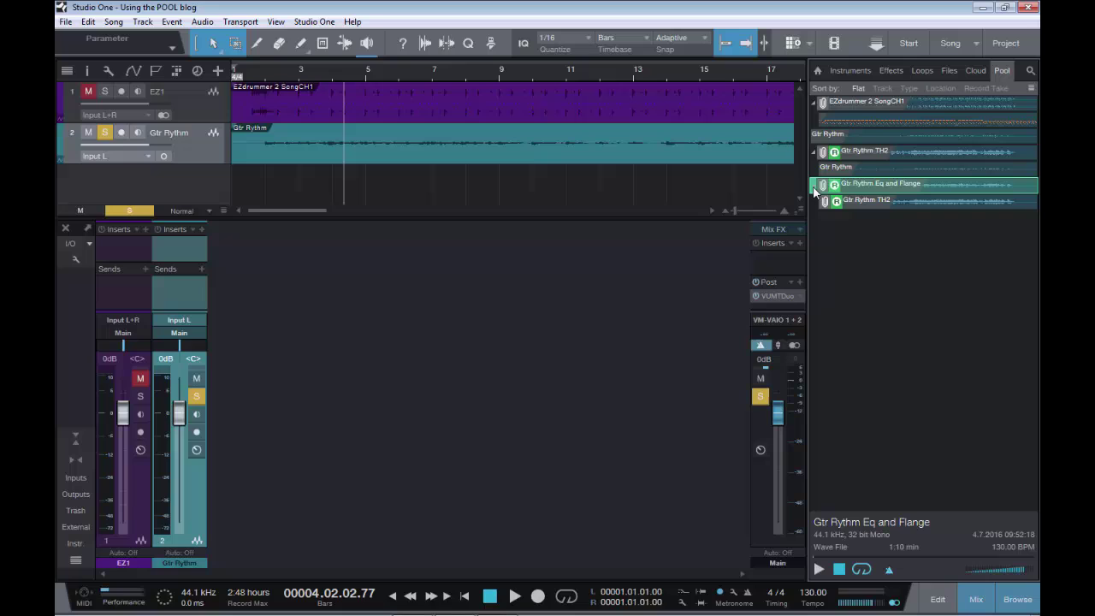
pyautogui.click(913, 200)
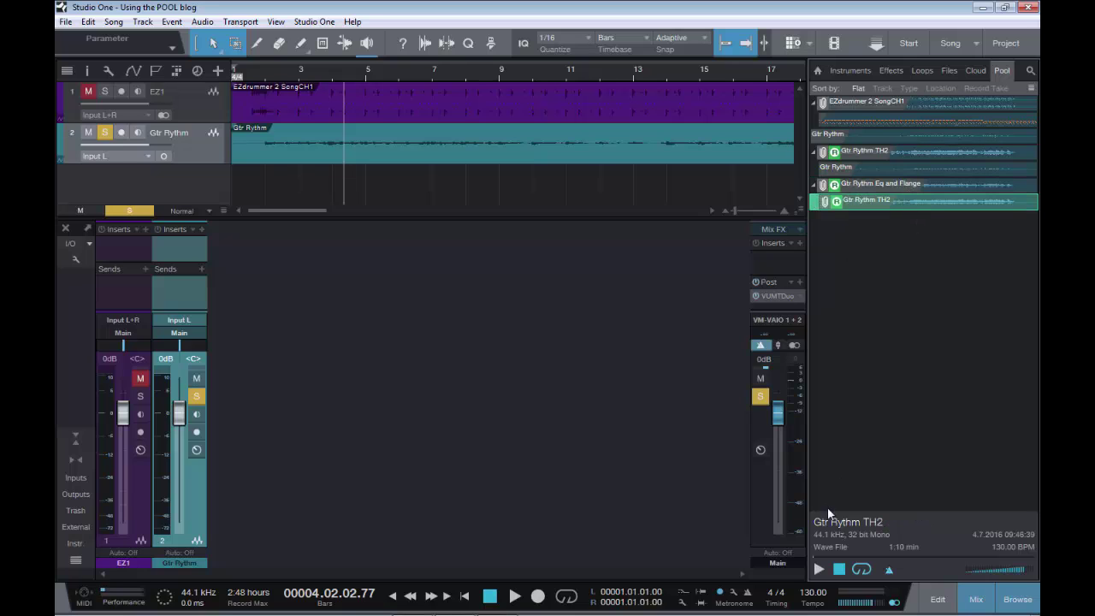
pyautogui.click(818, 569)
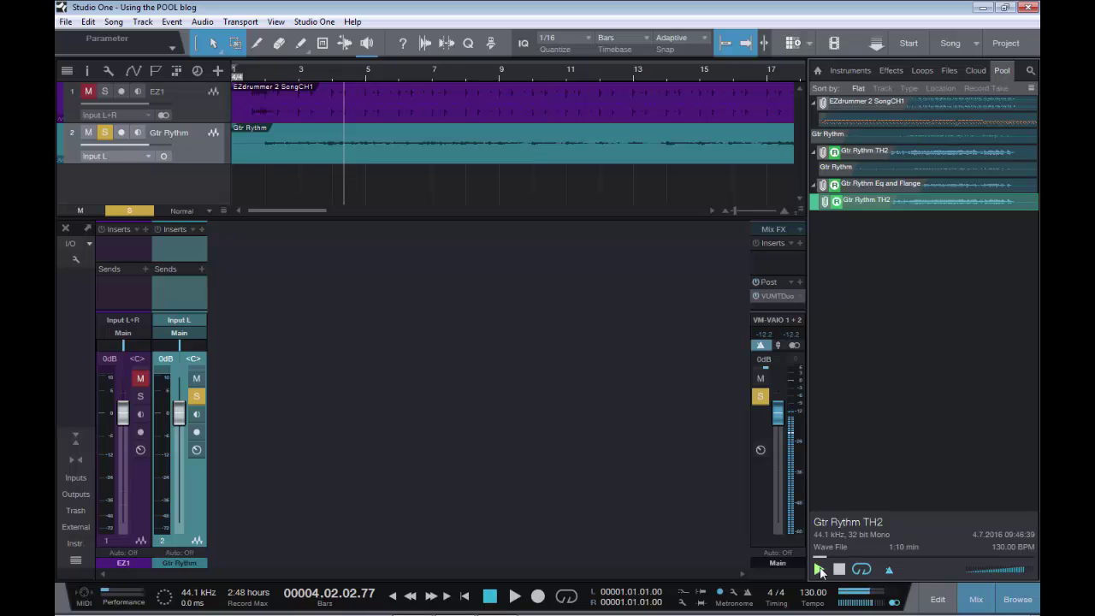
pyautogui.click(938, 183)
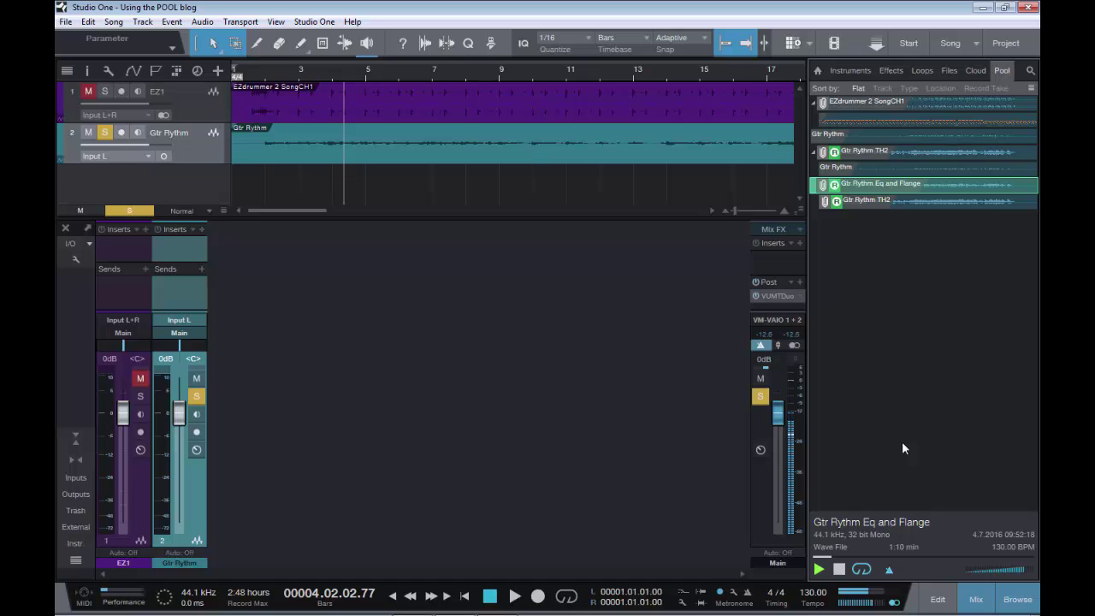
pyautogui.click(840, 569)
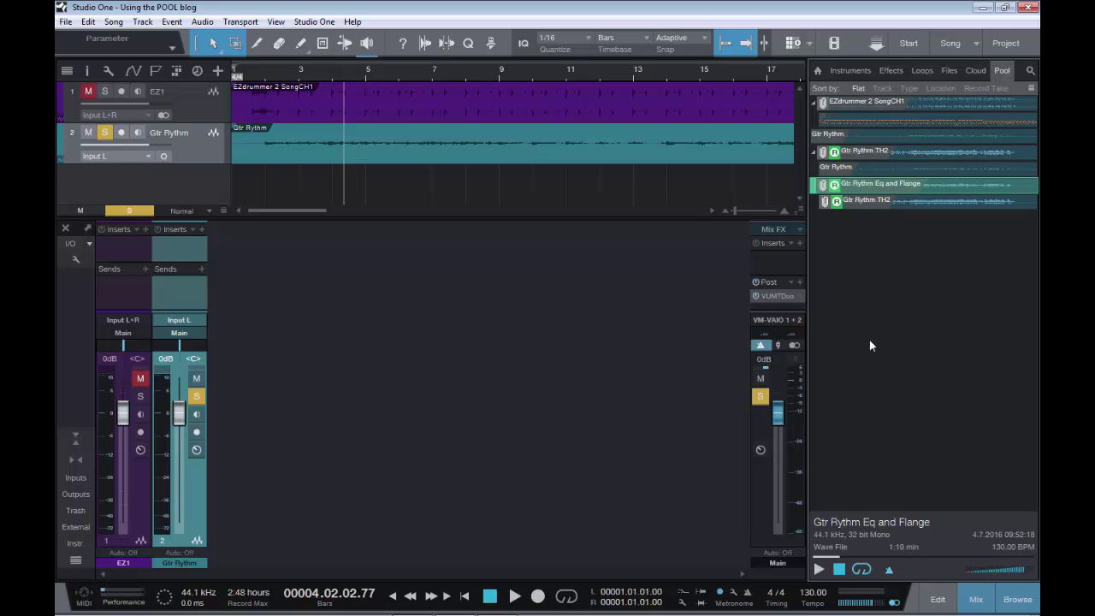
pyautogui.click(88, 22)
pyautogui.click(113, 68)
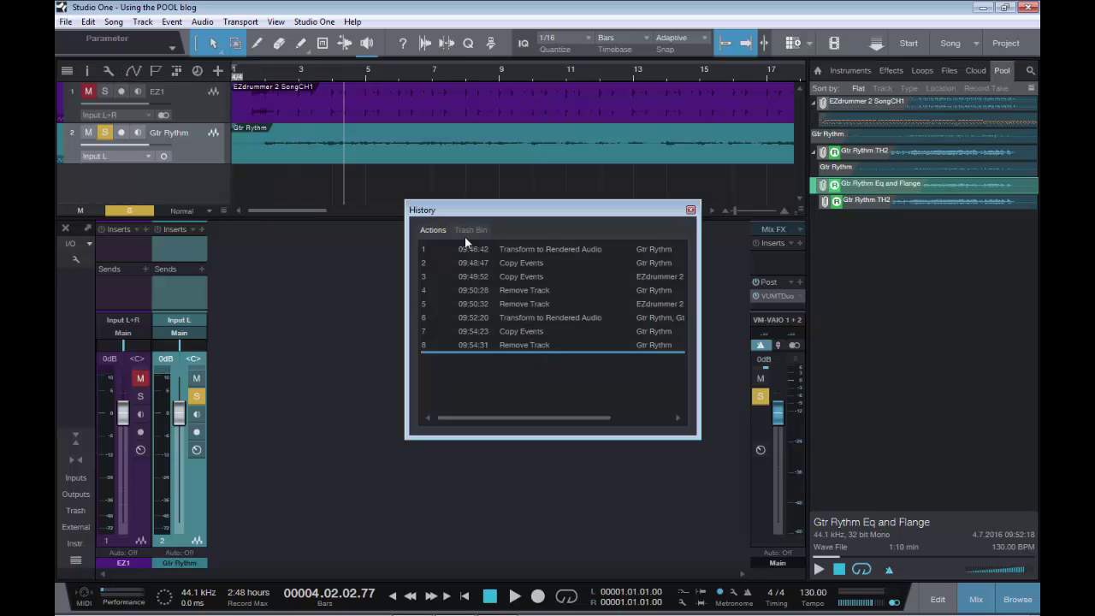
pyautogui.click(691, 211)
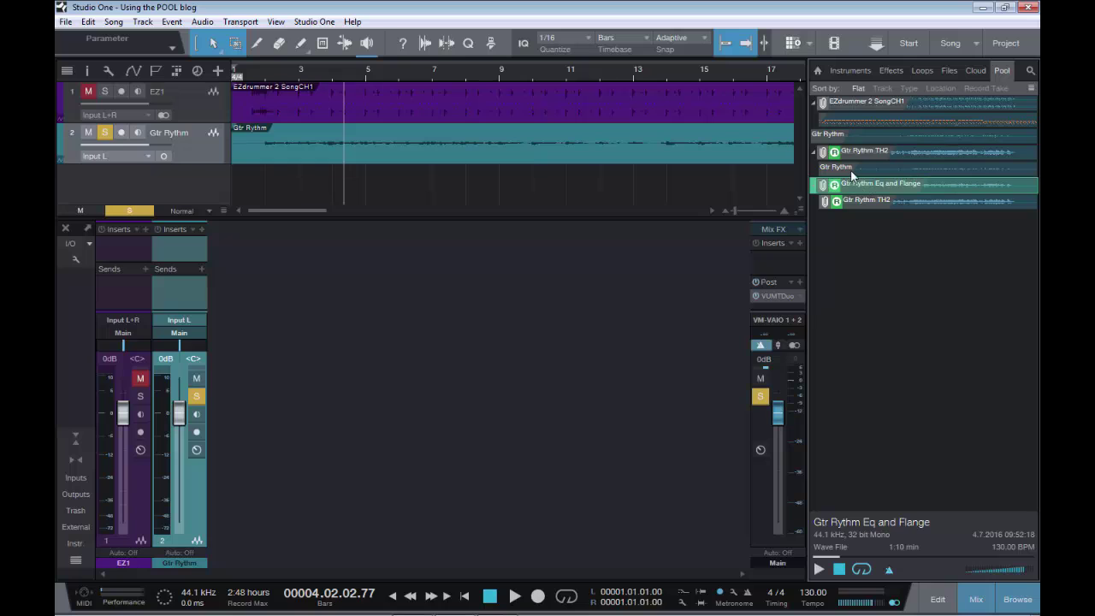
# - Drag the original unprocessed Gtr Rythm file from the Pool into the empty area below track 2
pyautogui.moveTo(867, 164); pyautogui.dragTo(254, 179)
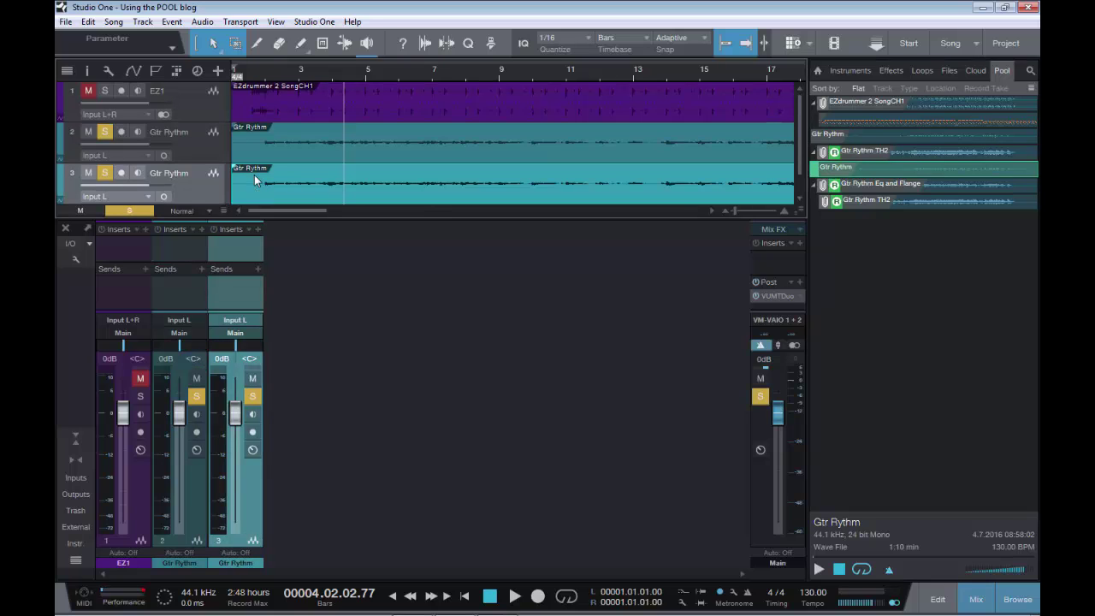